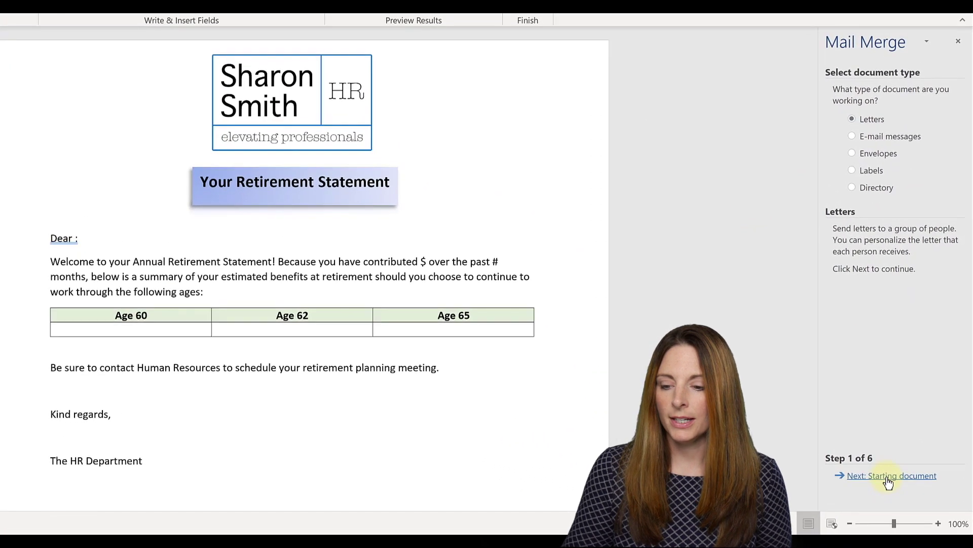
Set up the mail merge as letters that use the current document as the starting document
{"action": "left_click", "coordinate": [905, 487]}
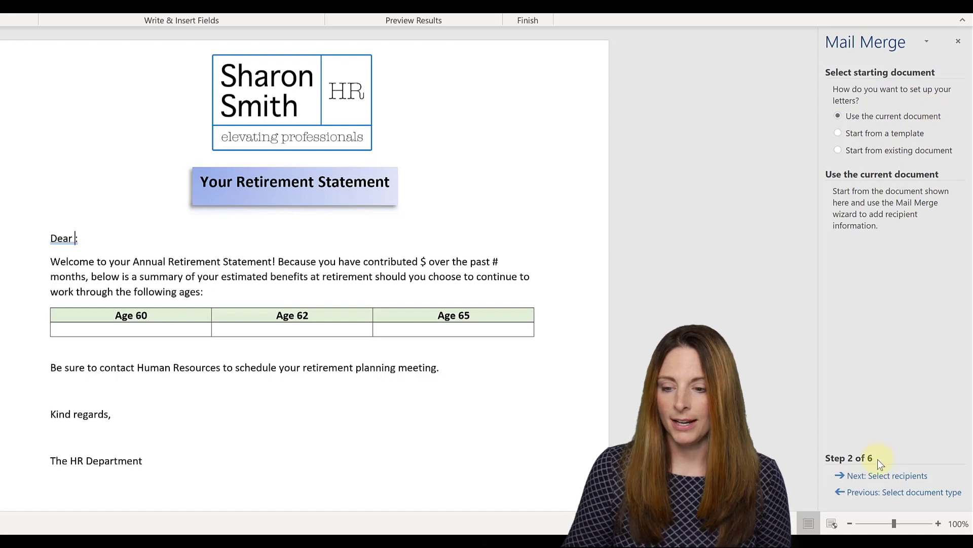
{"action": "left_click", "coordinate": [880, 476]}
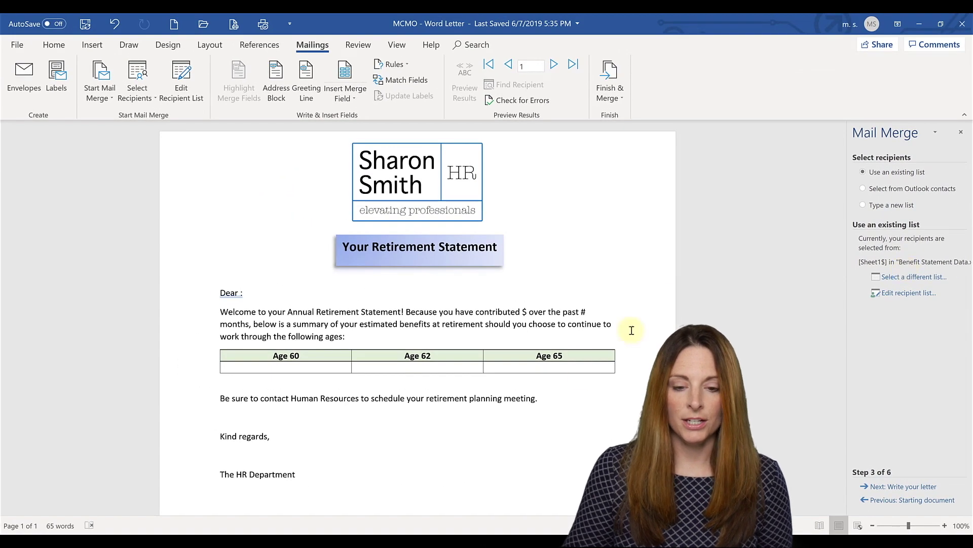
Switch to the Excel workbook to review the retirement data columns, and return to the Word letter
{"action": "left_click", "coordinate": [415, 530]}
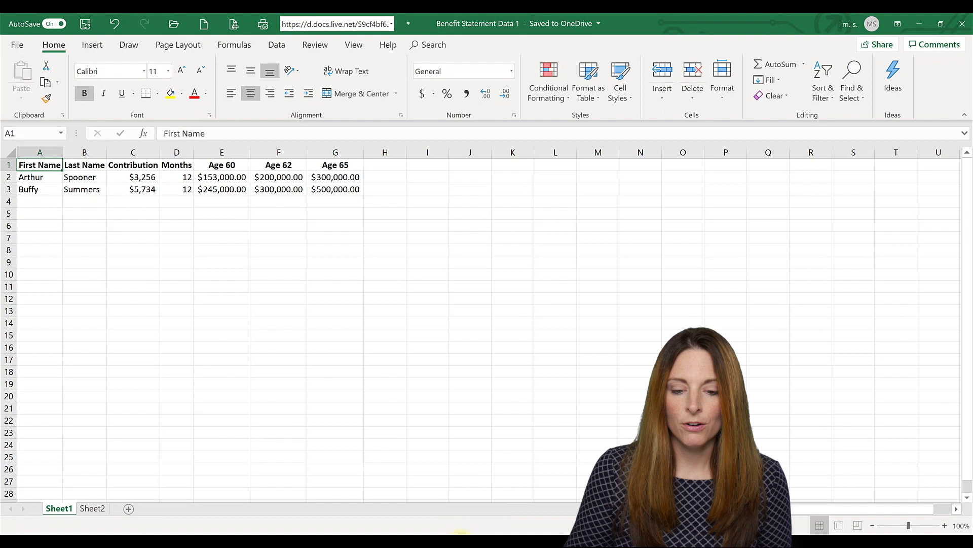
{"action": "mouse_move", "coordinate": [473, 530]}
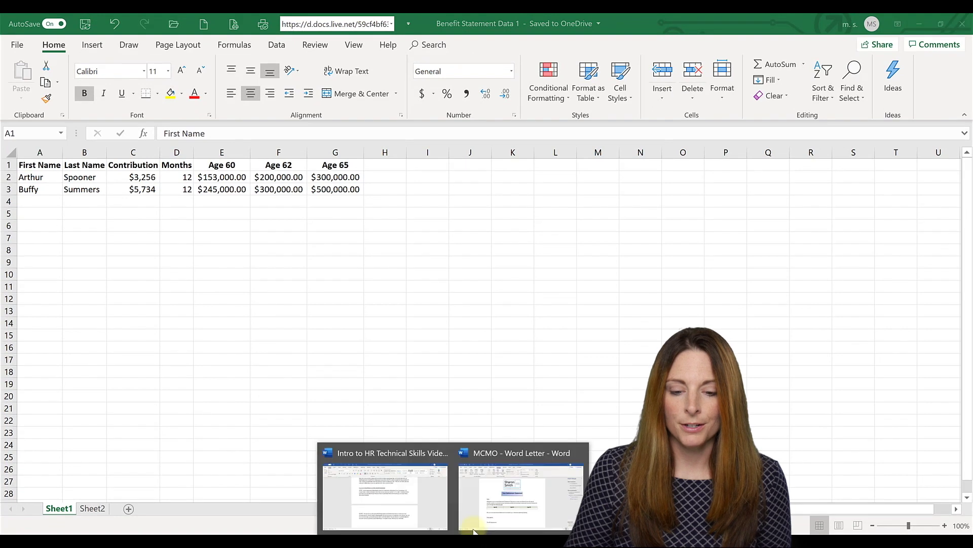
{"action": "left_click", "coordinate": [495, 512]}
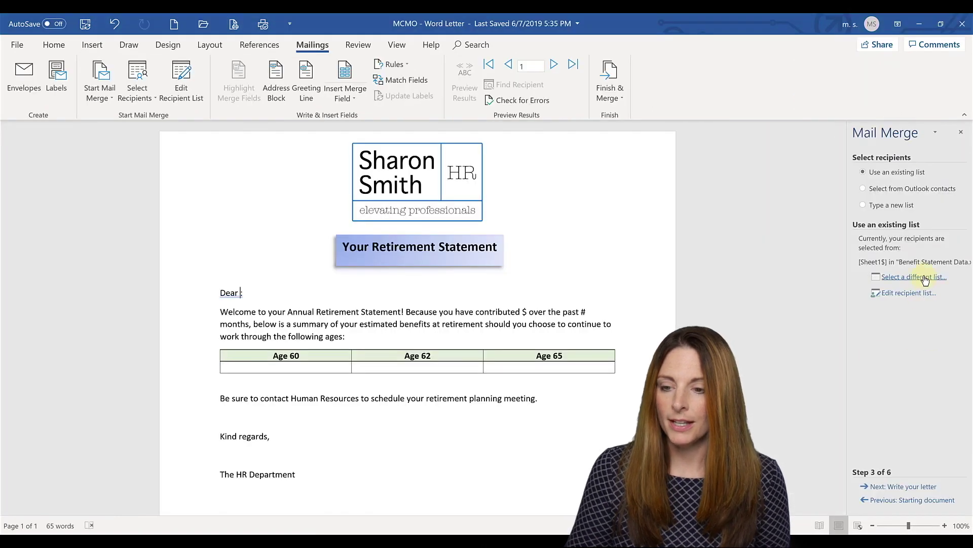
Select Sheet1$ of Benefit Statement Data 1.xlsx from the Desktop as the recipient list, with column headers in the first row and all recipients included
{"action": "left_click", "coordinate": [906, 276]}
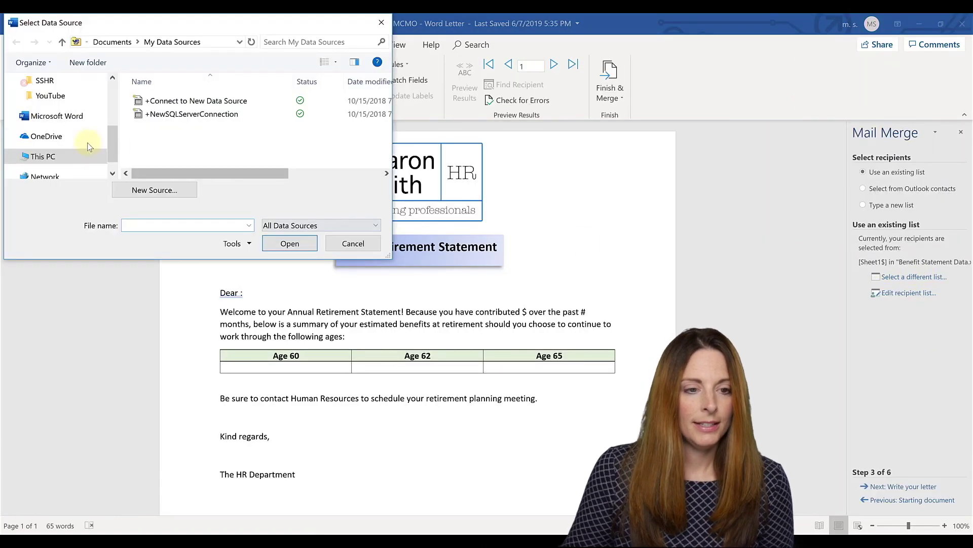
{"action": "left_click_drag", "start_coordinate": [113, 138], "coordinate": [114, 92]}
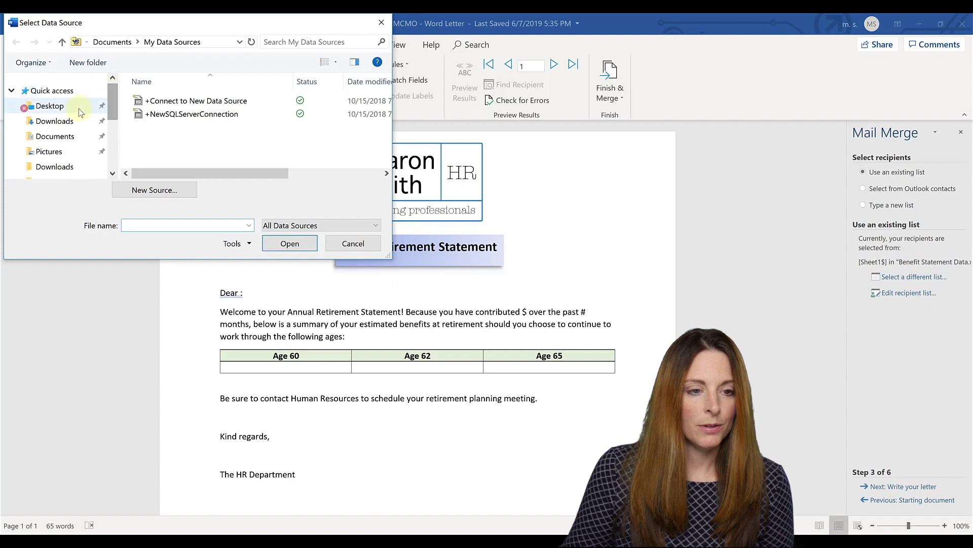
{"action": "left_click", "coordinate": [56, 106]}
{"action": "left_click", "coordinate": [207, 140]}
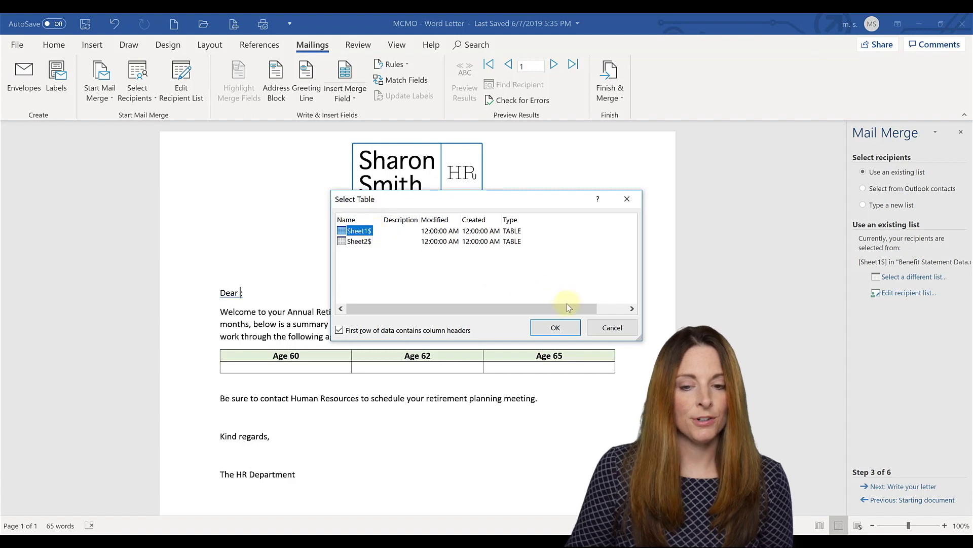
{"action": "left_click", "coordinate": [556, 327]}
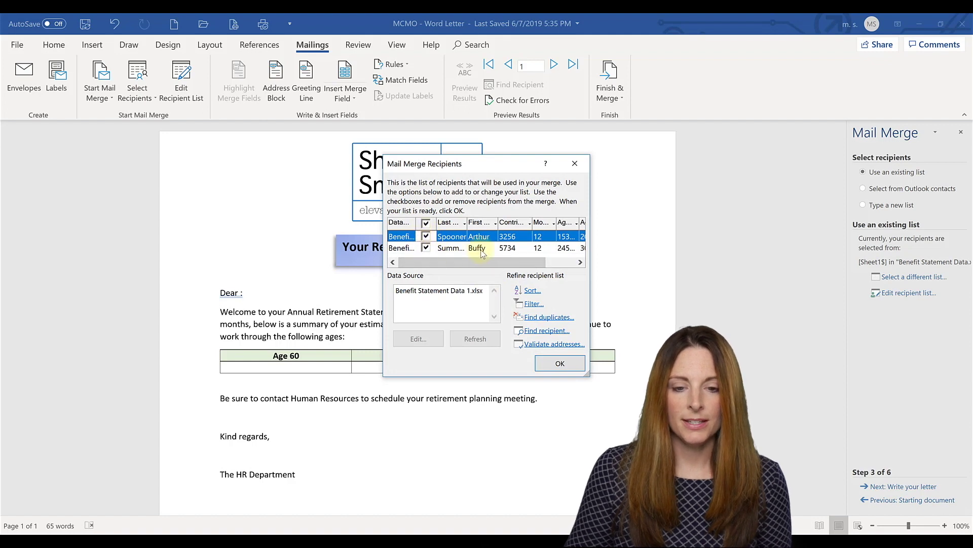
{"action": "left_click", "coordinate": [561, 365]}
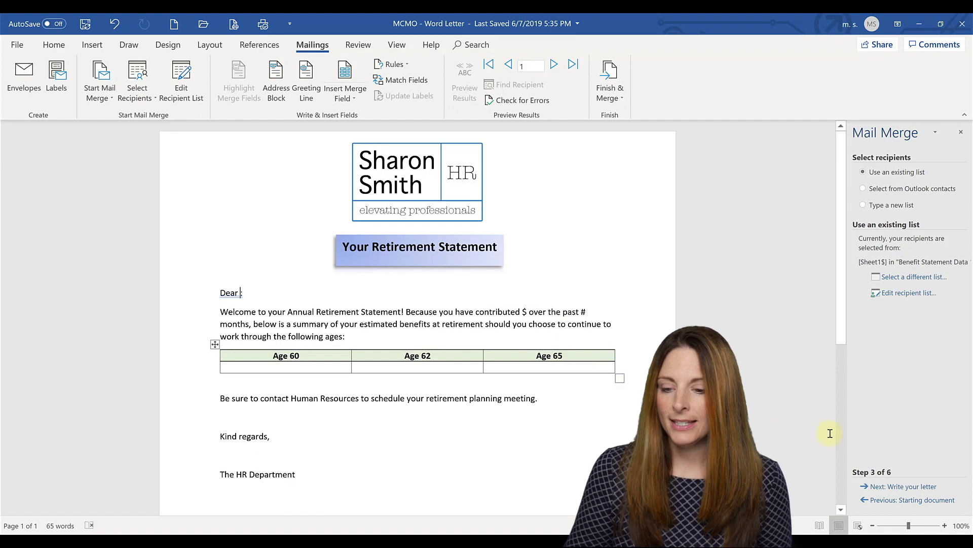
Proceed to writing the letter and insert the First Name and Last Name merge fields, separated by a space, between "Dear" and the colon
{"action": "left_click", "coordinate": [905, 487]}
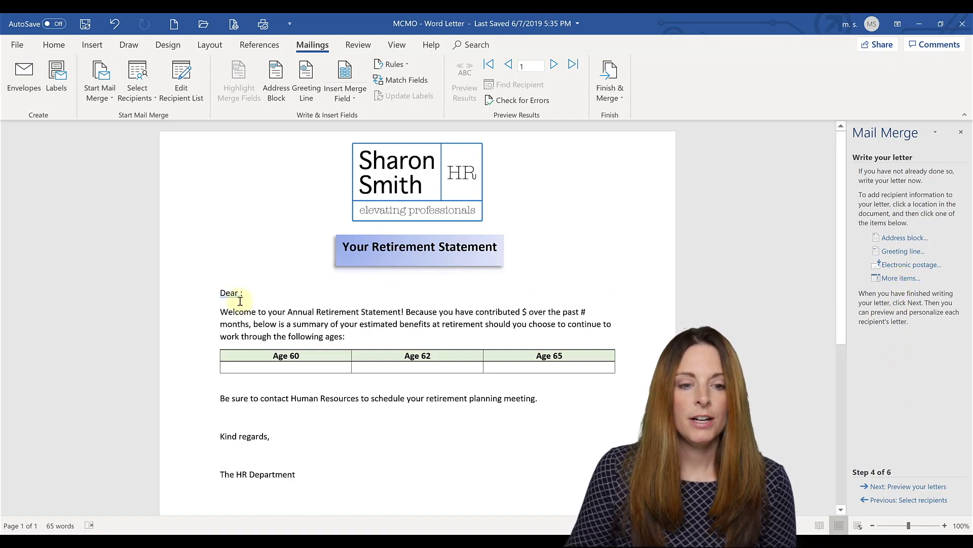
{"action": "left_click", "coordinate": [902, 278]}
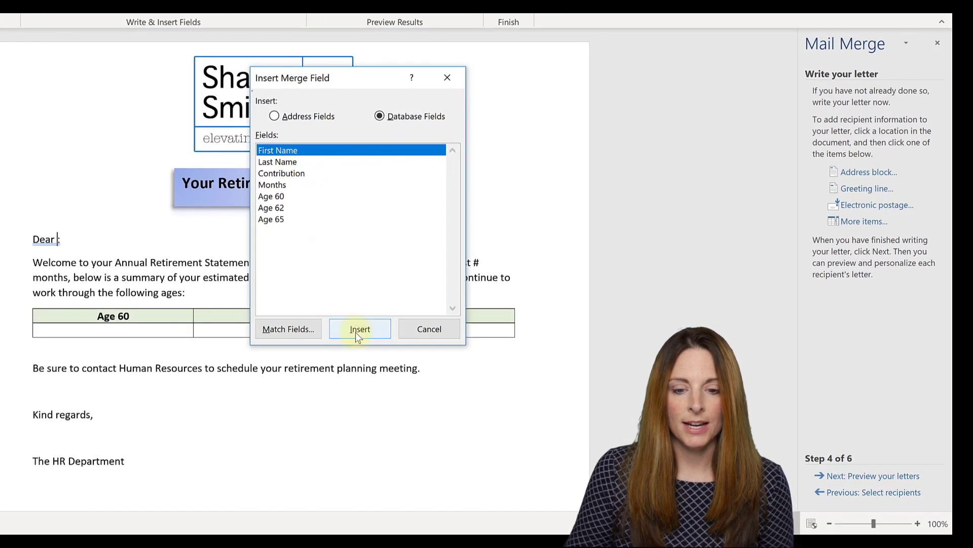
{"action": "left_click", "coordinate": [358, 334]}
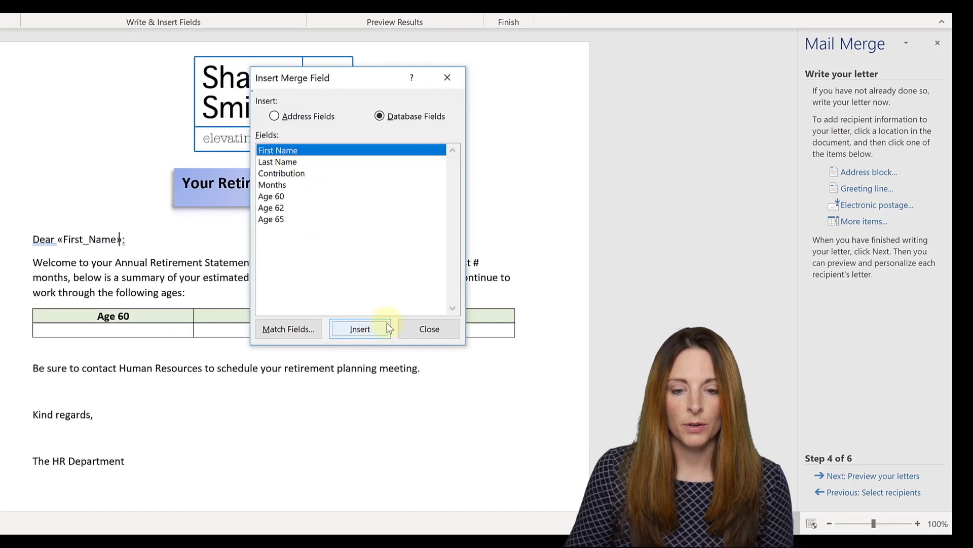
{"action": "key", "text": "Escape"}
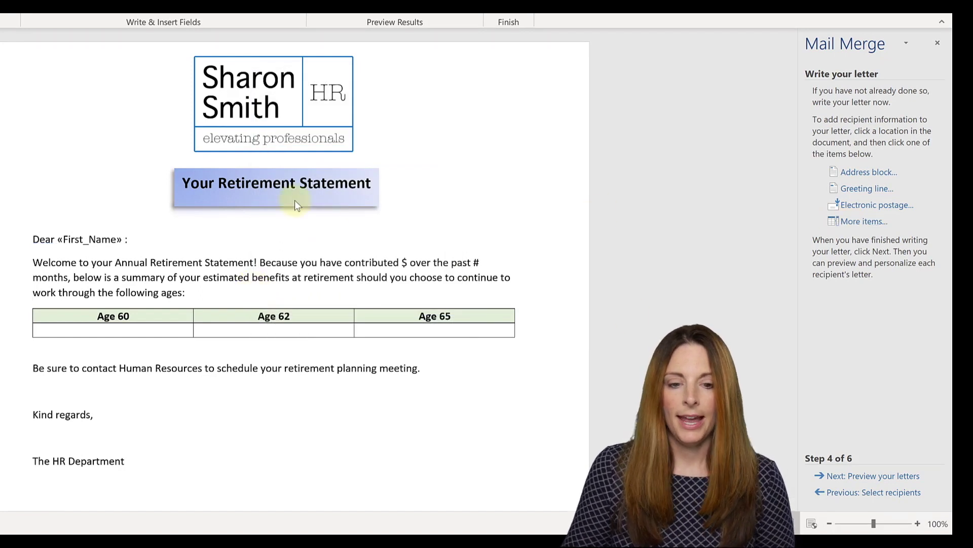
{"action": "left_click", "coordinate": [290, 164]}
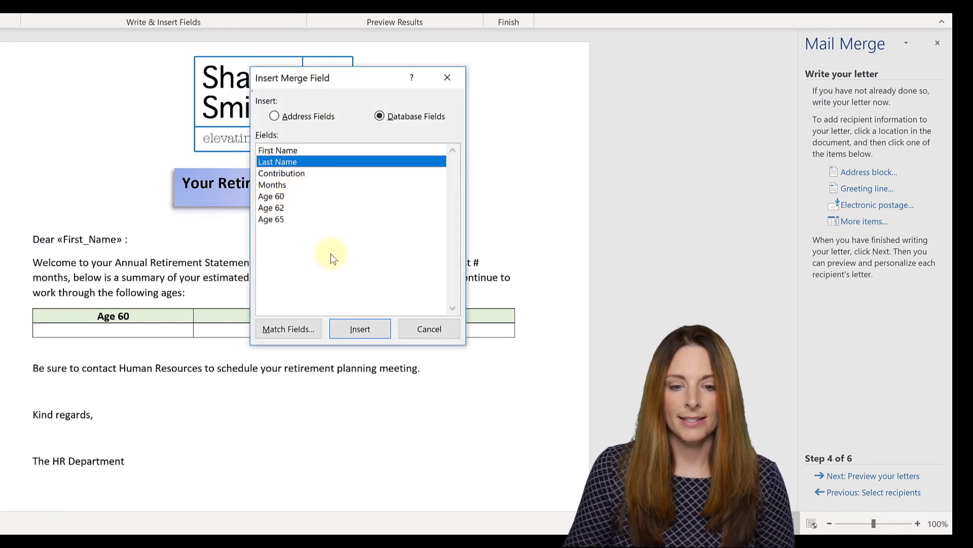
{"action": "left_click", "coordinate": [353, 331]}
{"action": "left_click", "coordinate": [424, 327]}
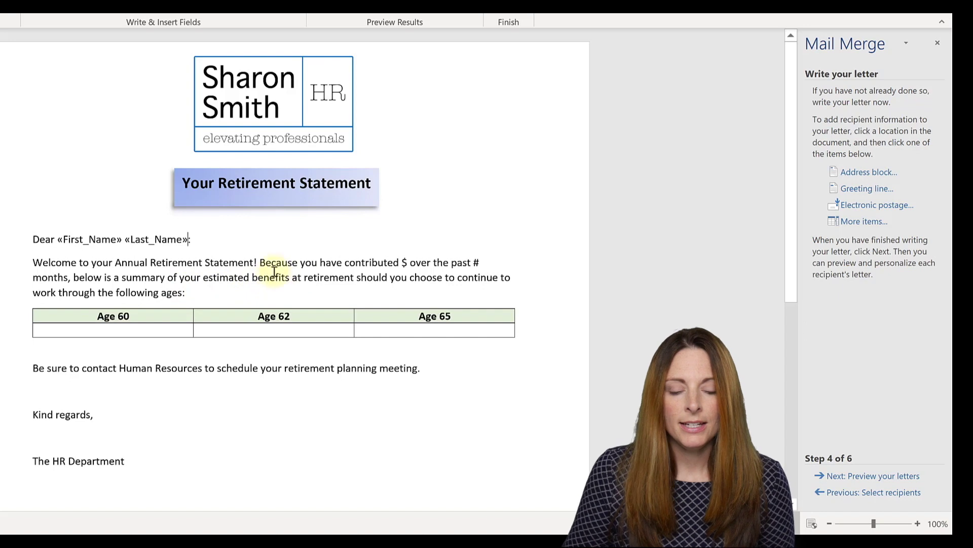
Replace the $ placeholder in the opening paragraph with the Contribution merge field
{"action": "double_click", "coordinate": [405, 261]}
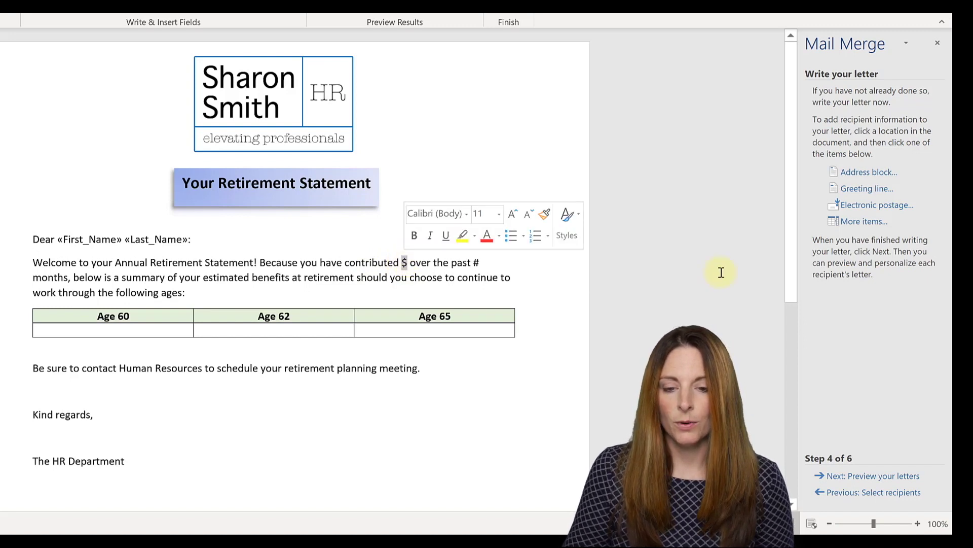
{"action": "left_click", "coordinate": [865, 222]}
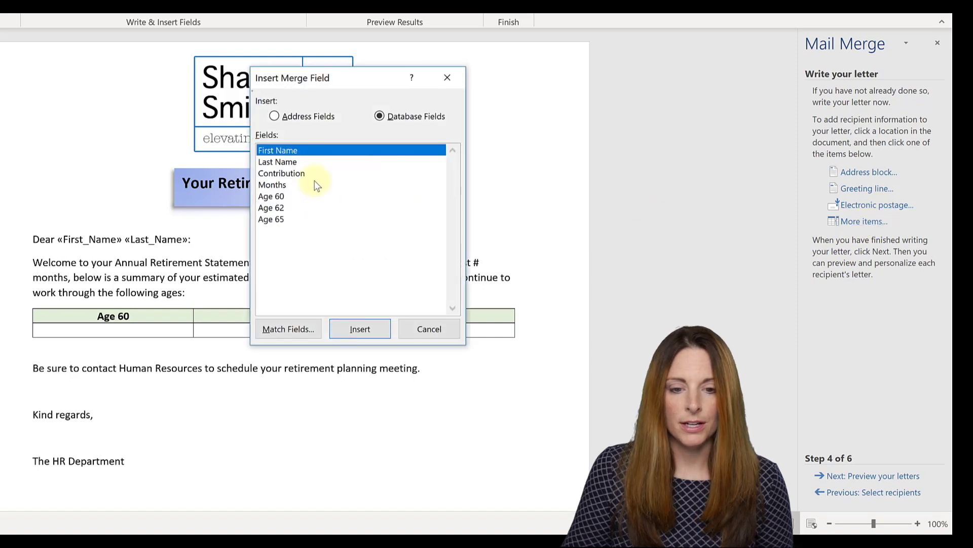
{"action": "left_click", "coordinate": [303, 174]}
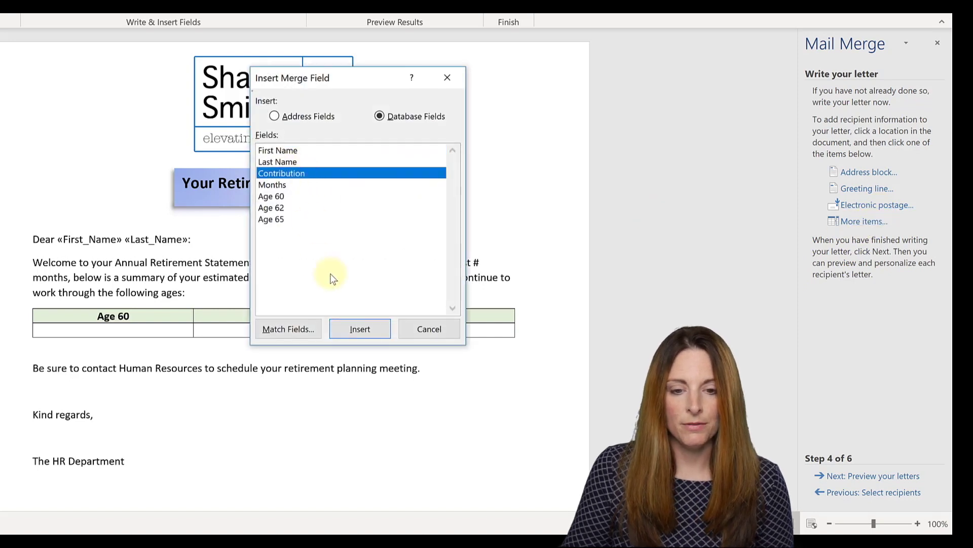
{"action": "left_click", "coordinate": [361, 330]}
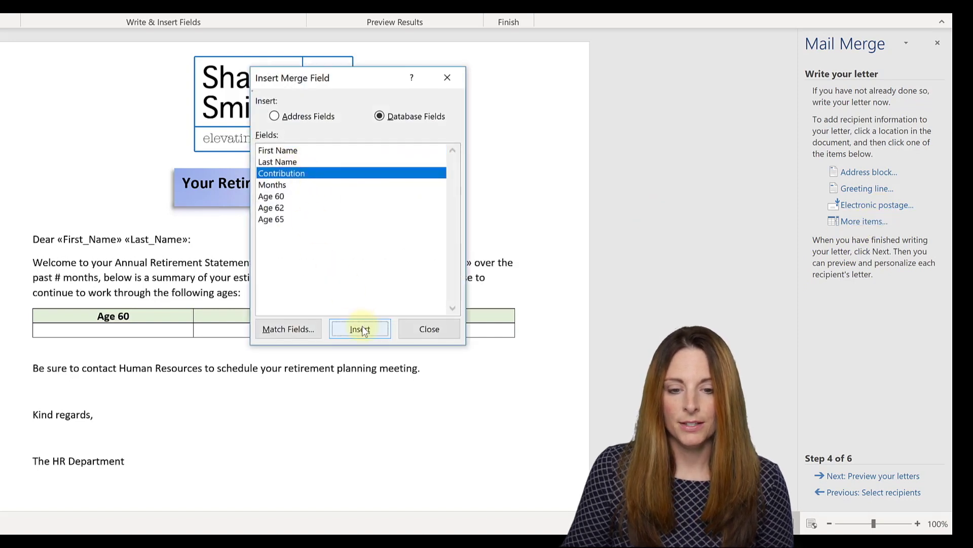
{"action": "left_click", "coordinate": [429, 329]}
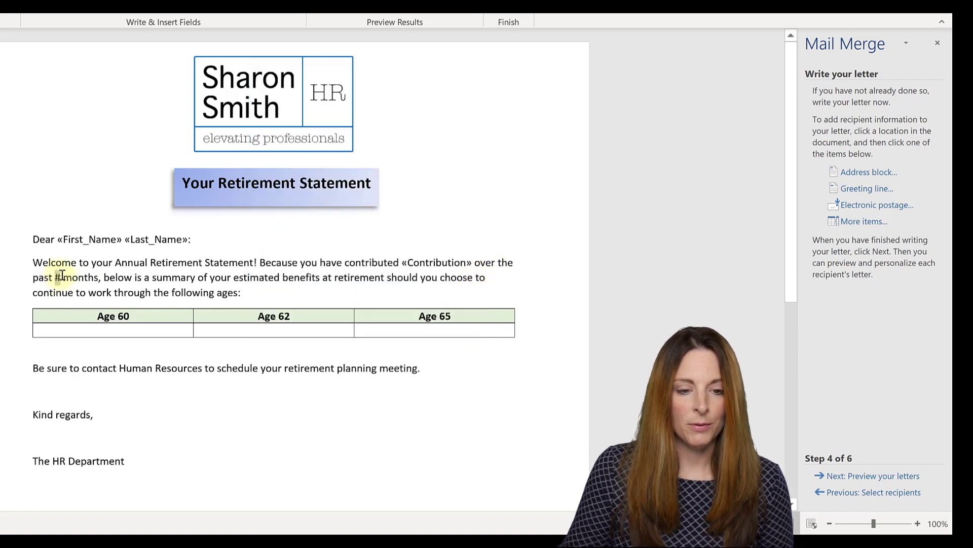
Replace the # placeholder before "months" with the Months merge field
{"action": "left_click", "coordinate": [860, 223]}
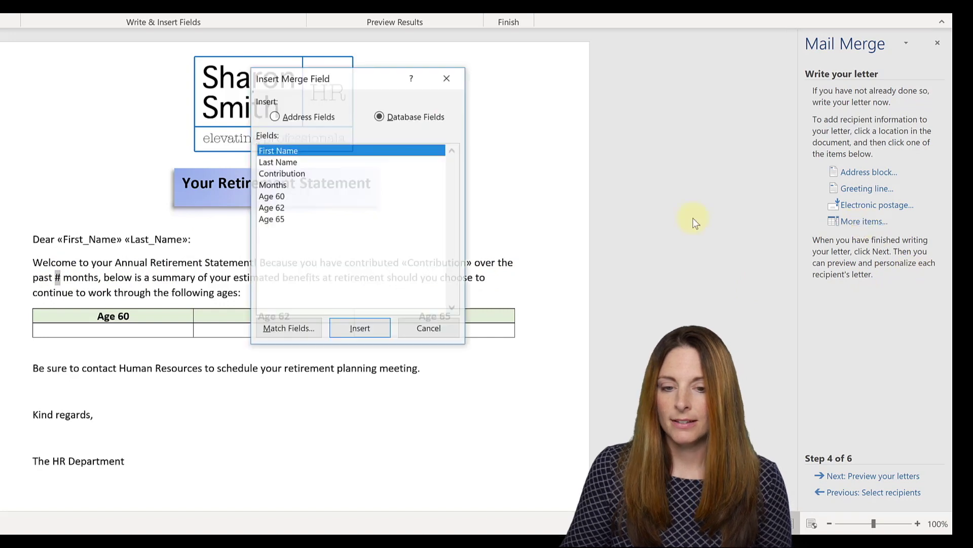
{"action": "left_click", "coordinate": [281, 185]}
{"action": "left_click", "coordinate": [358, 331]}
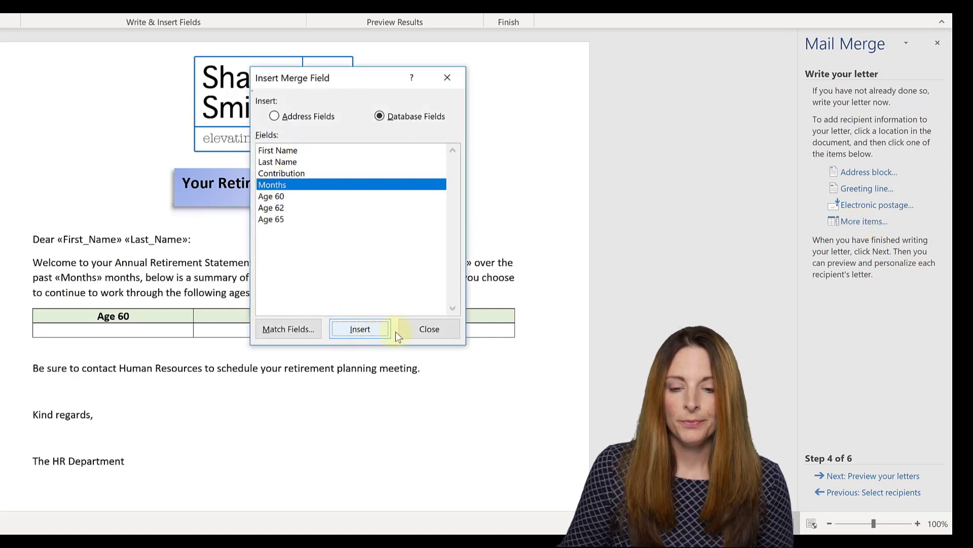
{"action": "left_click", "coordinate": [444, 330]}
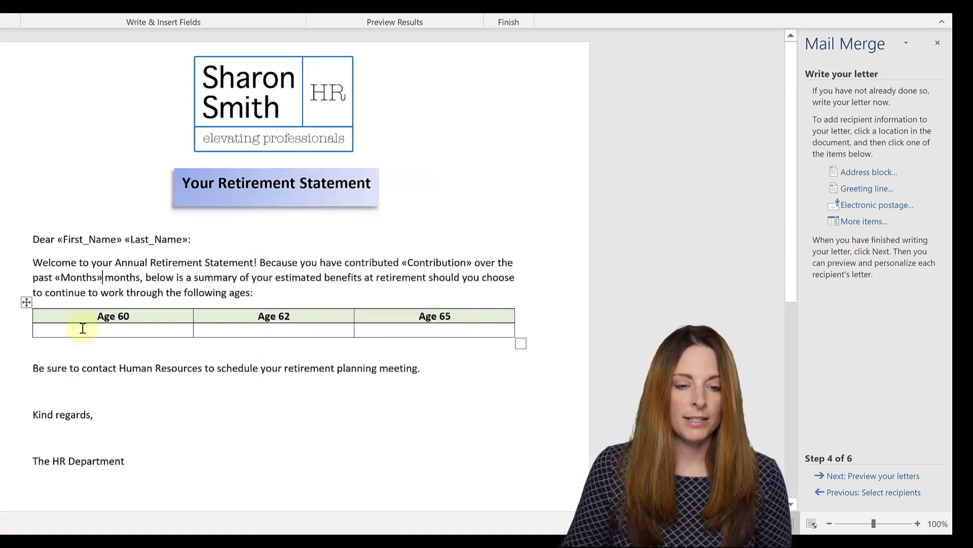
Insert the Age 60 merge field in the empty table cell below the Age 60 heading
{"action": "left_click", "coordinate": [171, 331]}
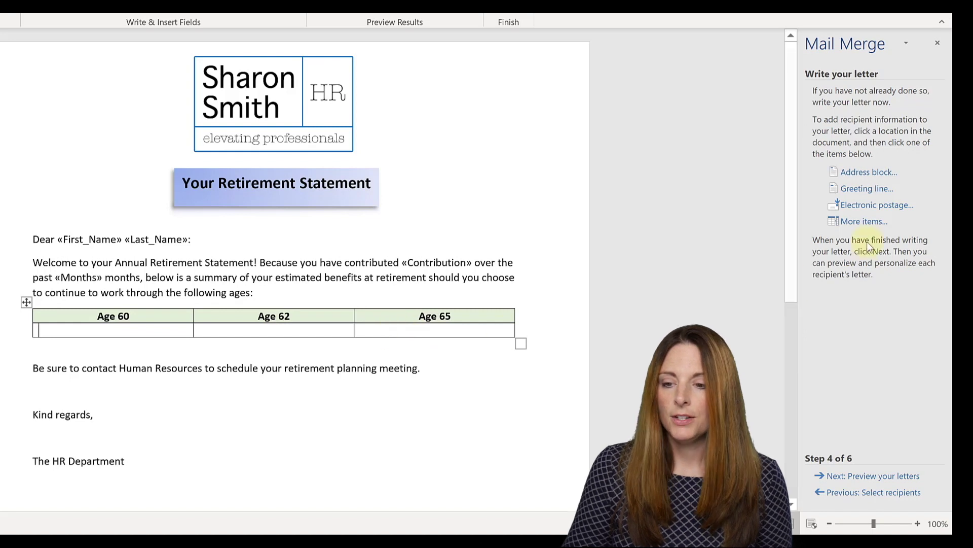
{"action": "left_click", "coordinate": [864, 222]}
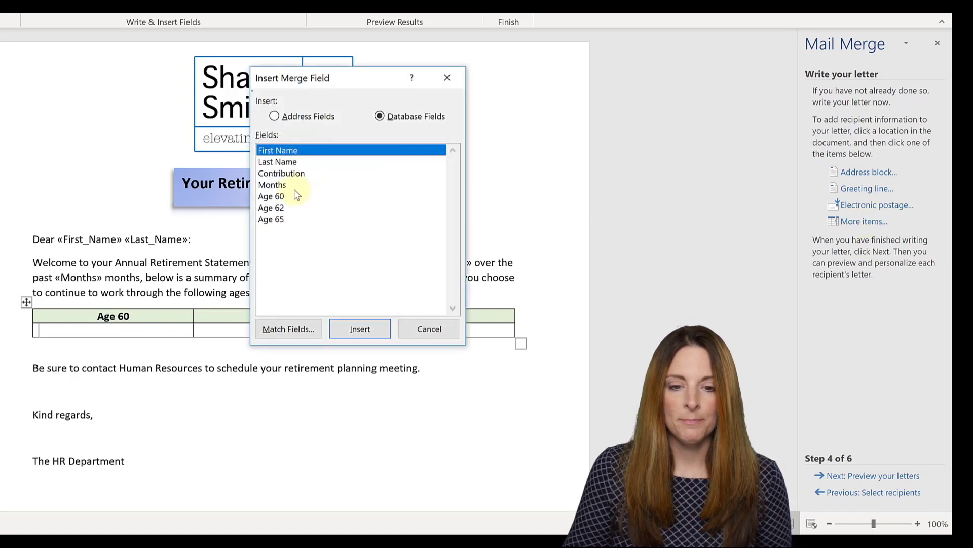
{"action": "left_click", "coordinate": [292, 197]}
{"action": "left_click", "coordinate": [364, 329]}
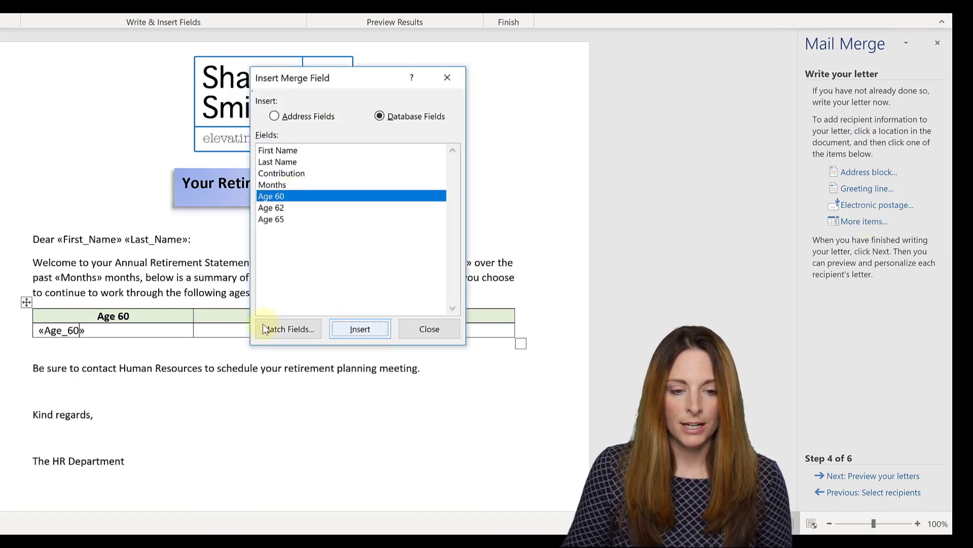
{"action": "left_click", "coordinate": [417, 335]}
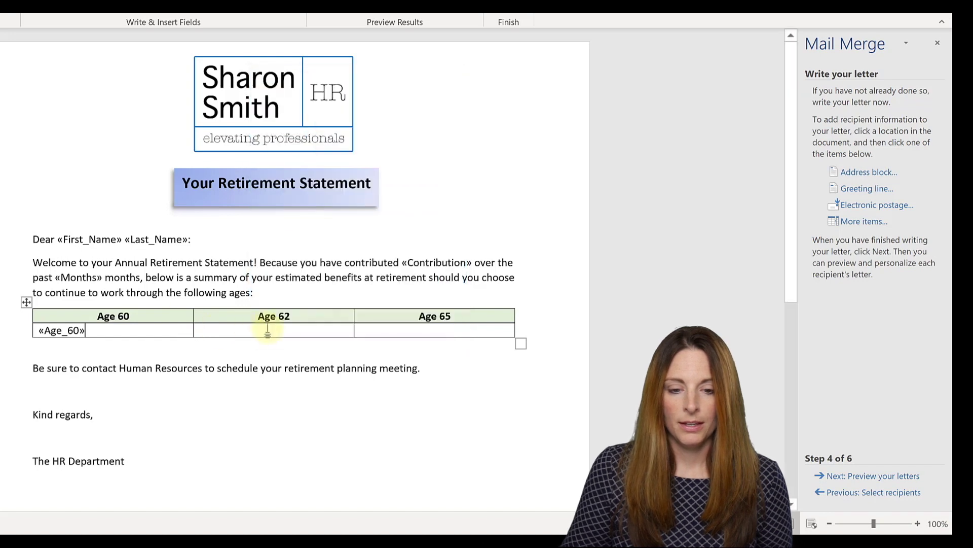
Insert the Age 62 merge field in the empty table cell below the Age 62 heading
{"action": "left_click", "coordinate": [876, 223]}
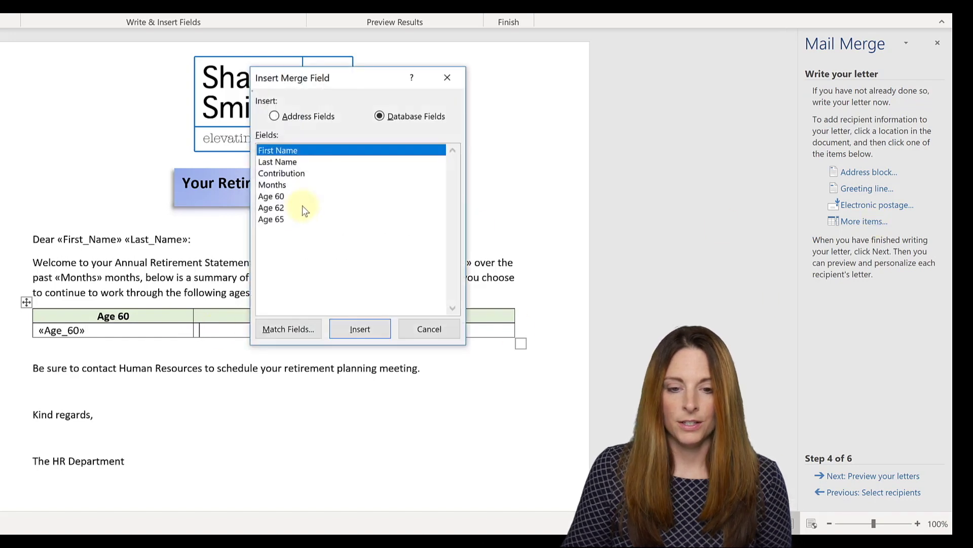
{"action": "left_click", "coordinate": [297, 208]}
{"action": "left_click", "coordinate": [360, 328]}
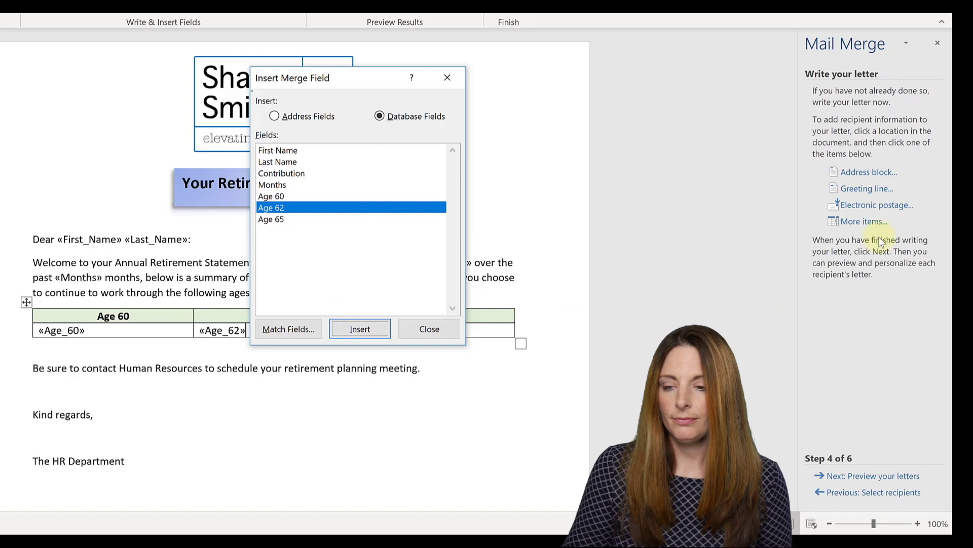
{"action": "left_click", "coordinate": [417, 329]}
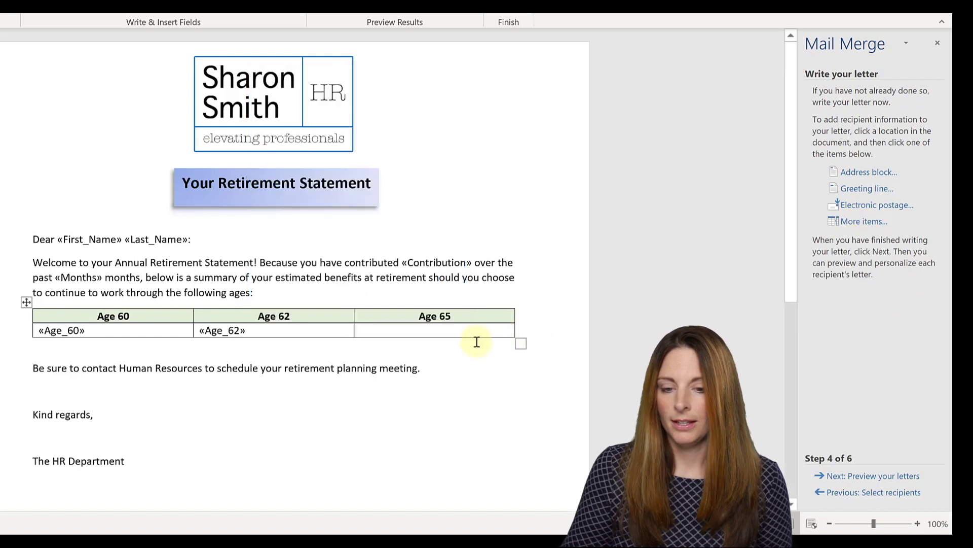
Insert the Age 65 merge field in the cell below the Age 65 heading and preview the merged letters
{"action": "left_click", "coordinate": [513, 327]}
{"action": "left_click", "coordinate": [860, 222]}
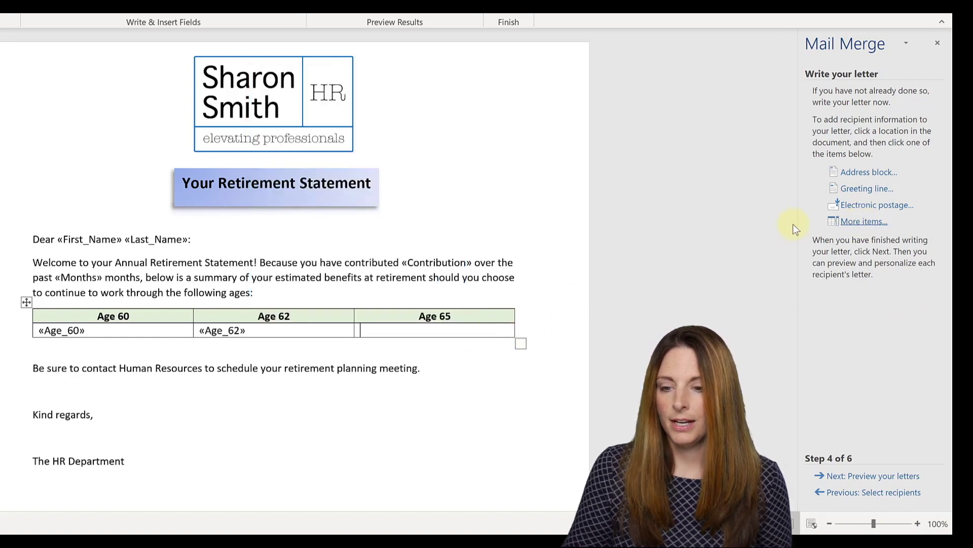
{"action": "left_click", "coordinate": [274, 220]}
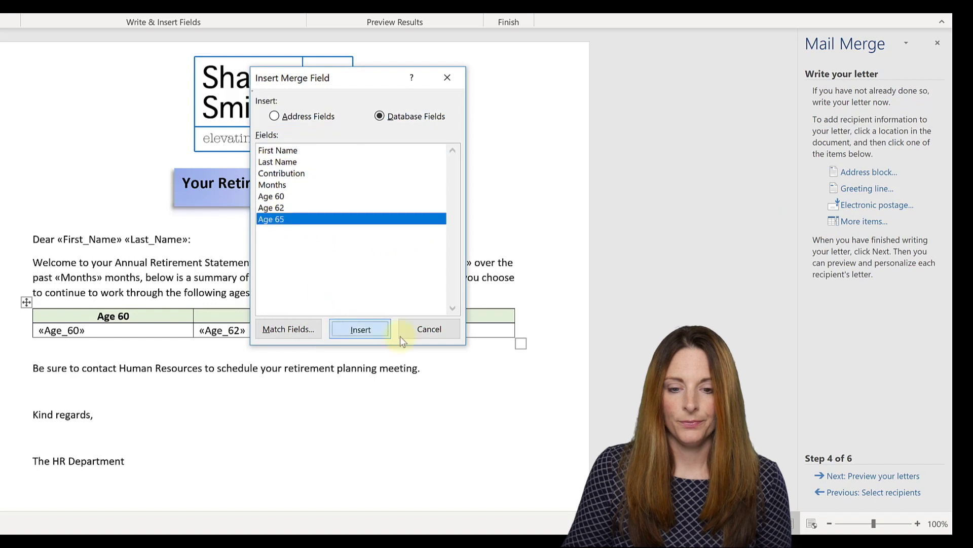
{"action": "left_click", "coordinate": [384, 330]}
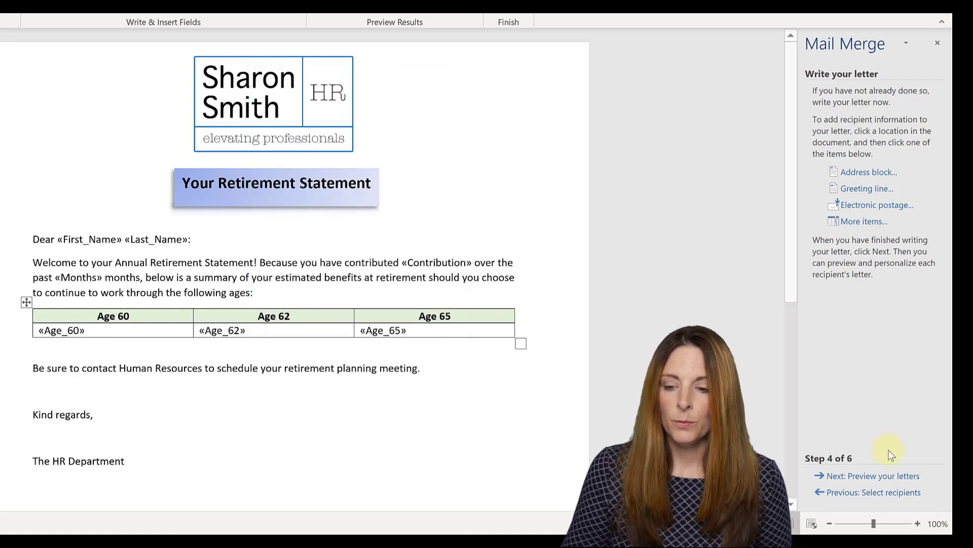
{"action": "left_click", "coordinate": [892, 477]}
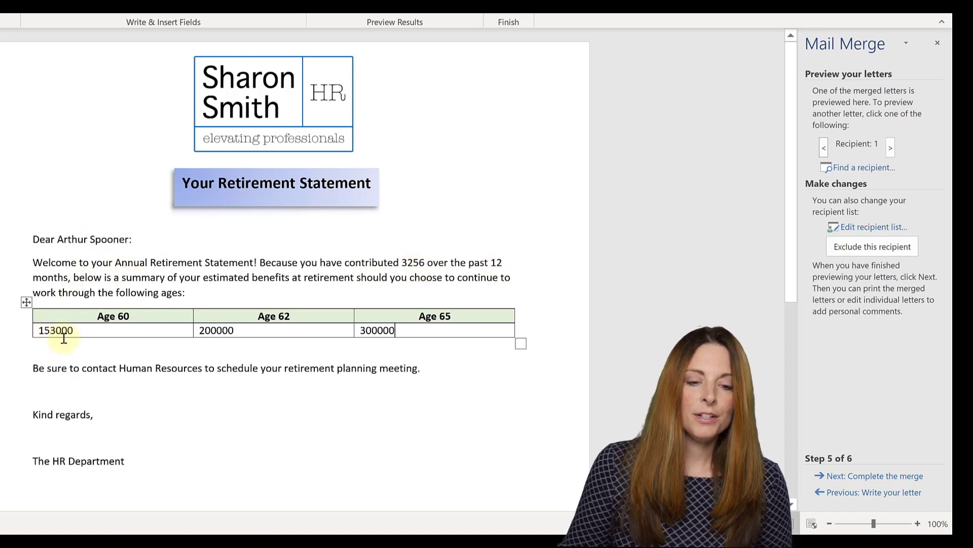
Return to the letter-writing stage of the mail merge and display the field code of the Age 65 merge field
{"action": "left_click", "coordinate": [410, 339]}
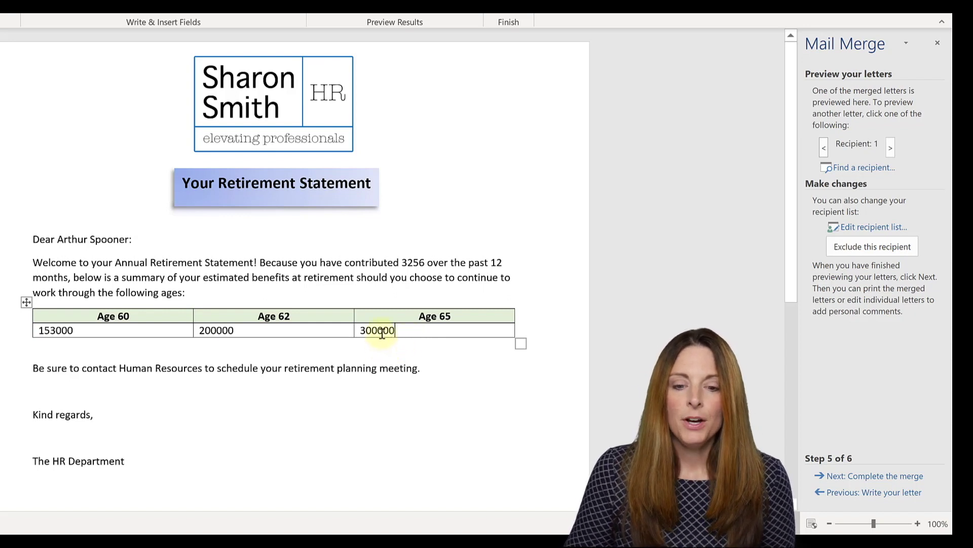
{"action": "left_click", "coordinate": [890, 491]}
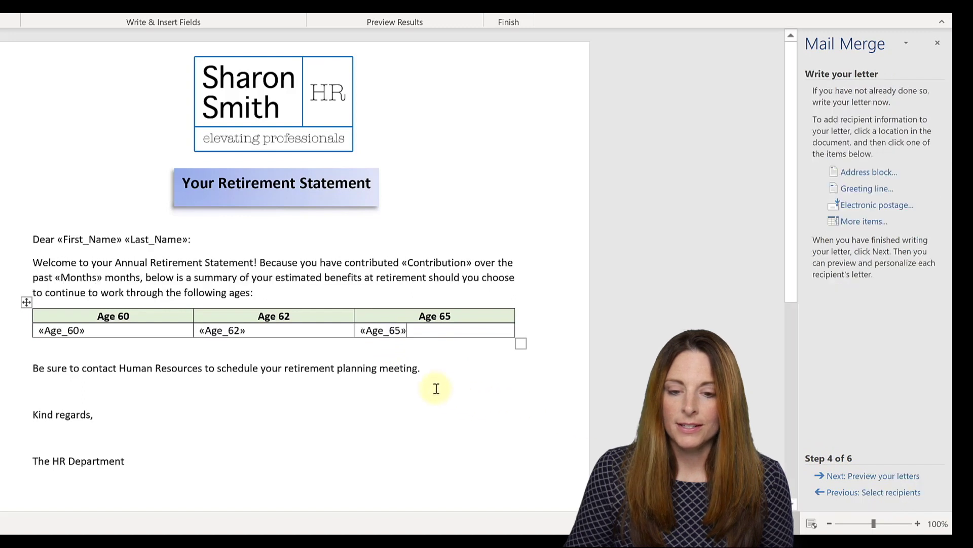
{"action": "left_click", "coordinate": [385, 331]}
{"action": "right_click", "coordinate": [385, 331]}
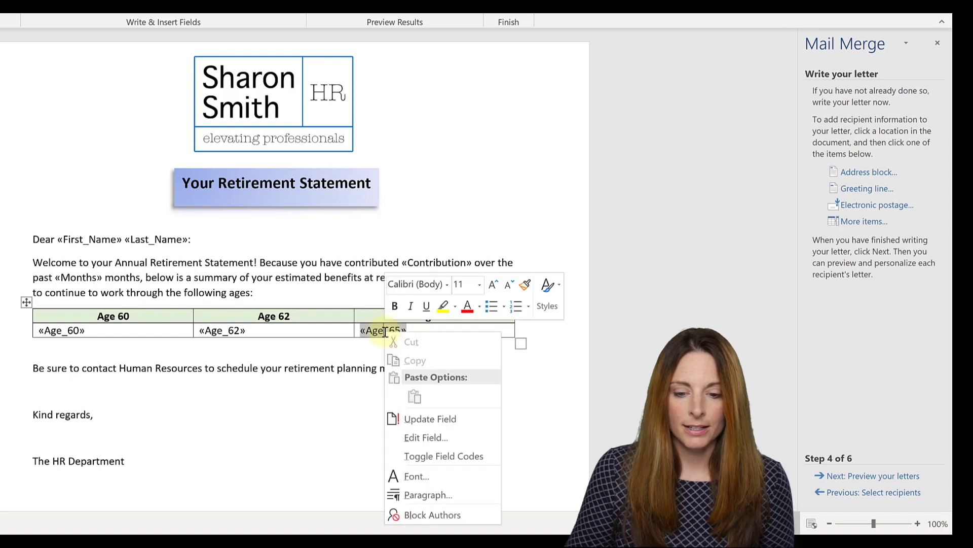
{"action": "left_click", "coordinate": [442, 456]}
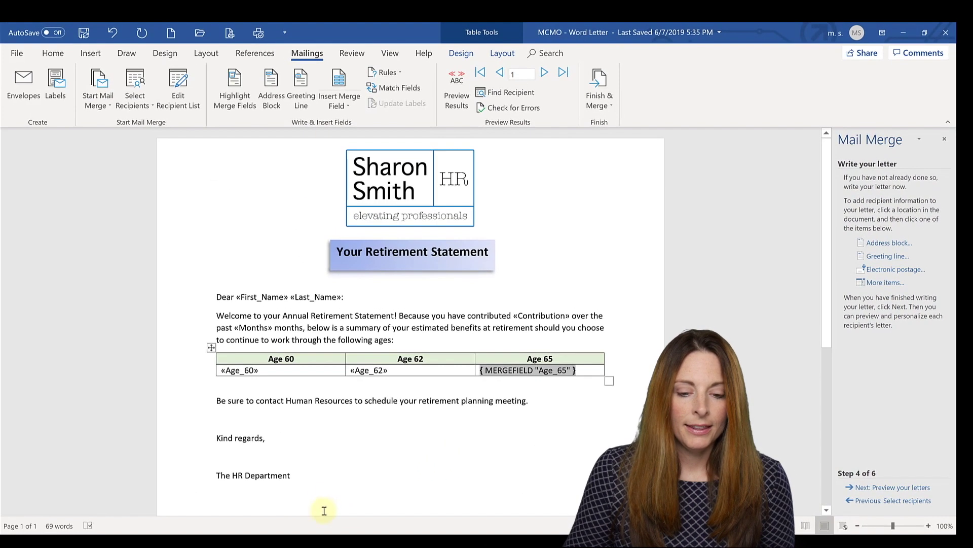
Switch to the Benefit Statement Data 1 workbook in Excel and copy the \# $,0.00 text from cell A1 of Sheet2
{"action": "left_click", "coordinate": [415, 541]}
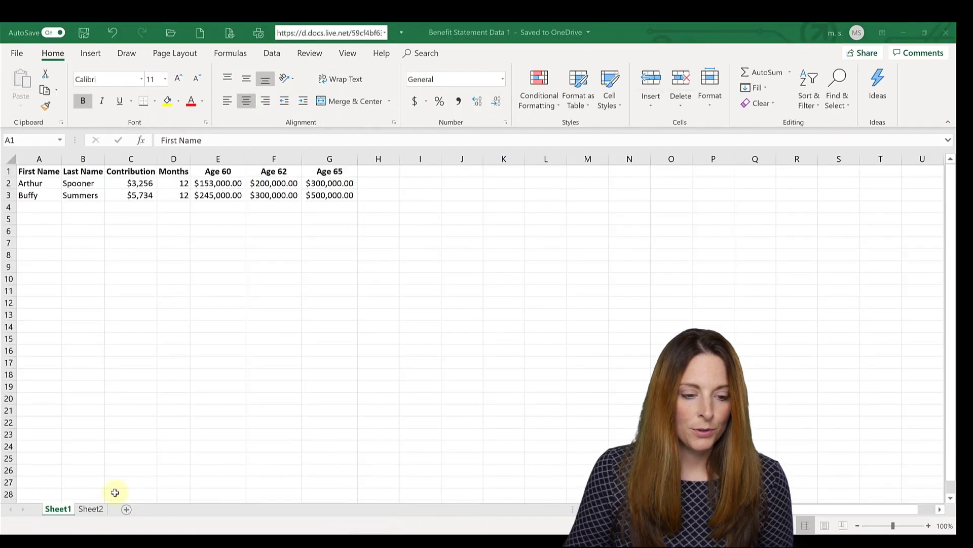
{"action": "left_click", "coordinate": [91, 508]}
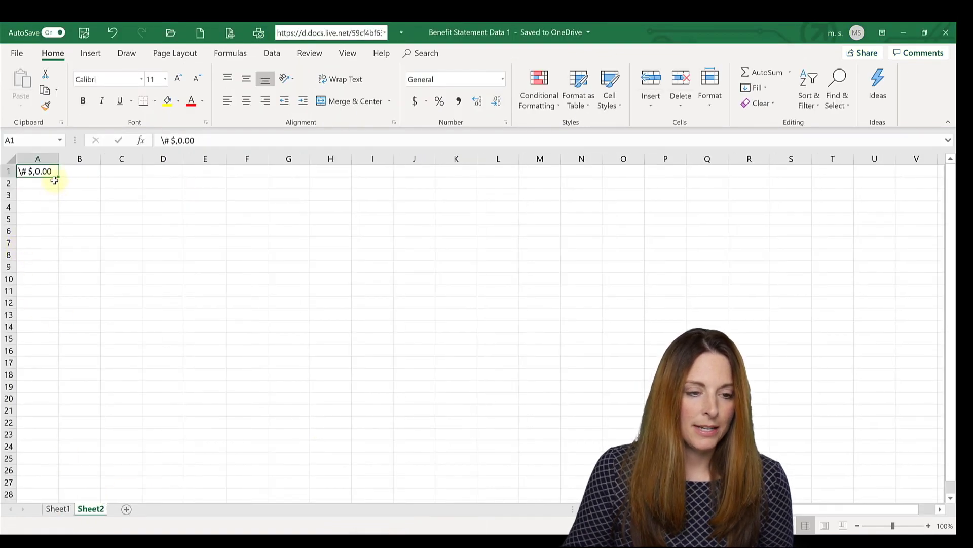
{"action": "double_click", "coordinate": [55, 171]}
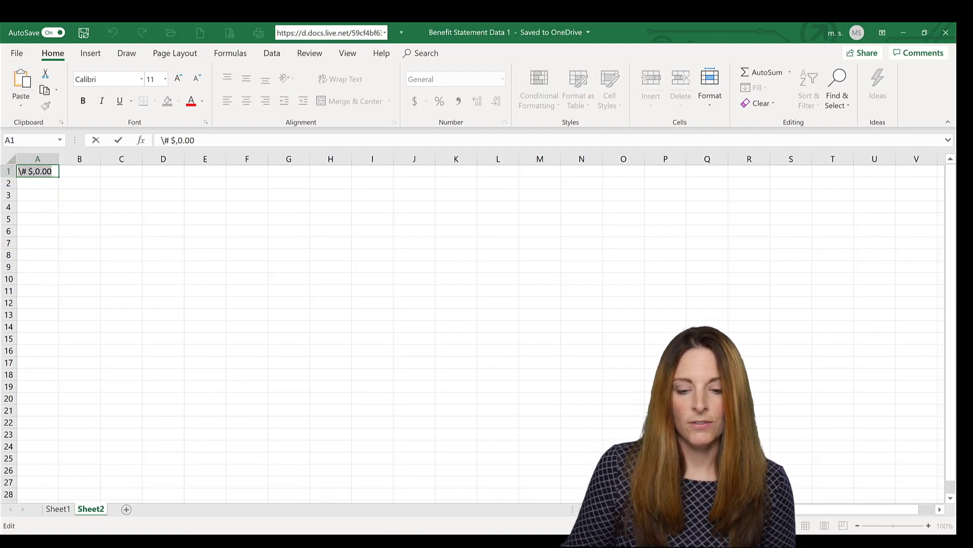
Switch back to the MCMO - Word Letter document, add \# $,0.00 at the end of the Age 65 field code and preview the letters
{"action": "mouse_move", "coordinate": [446, 538]}
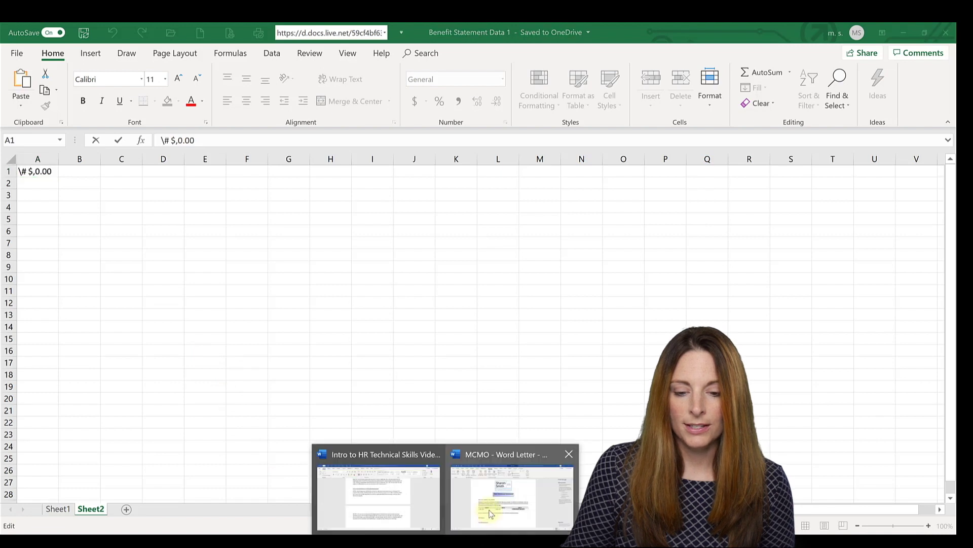
{"action": "left_click", "coordinate": [510, 492]}
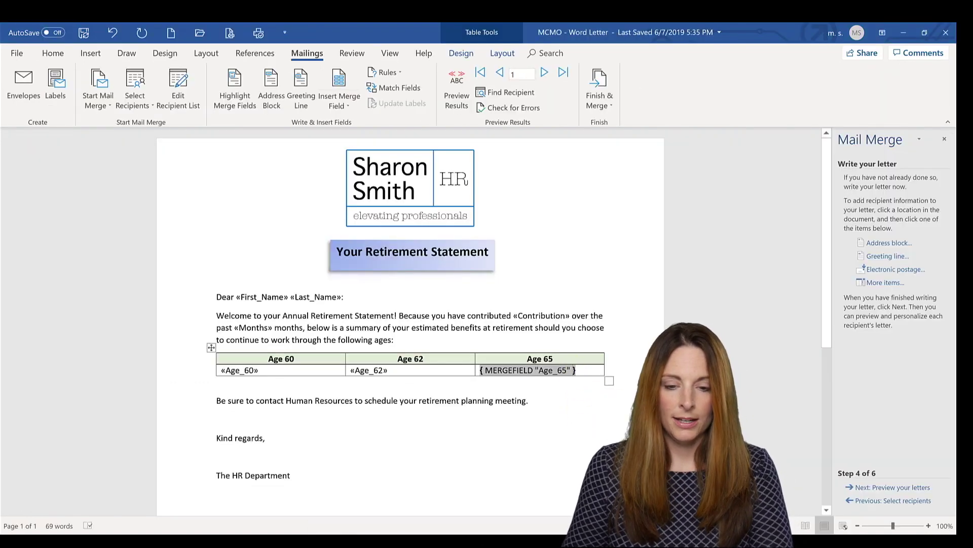
{"action": "type", "text": "\\# $,0.00"}
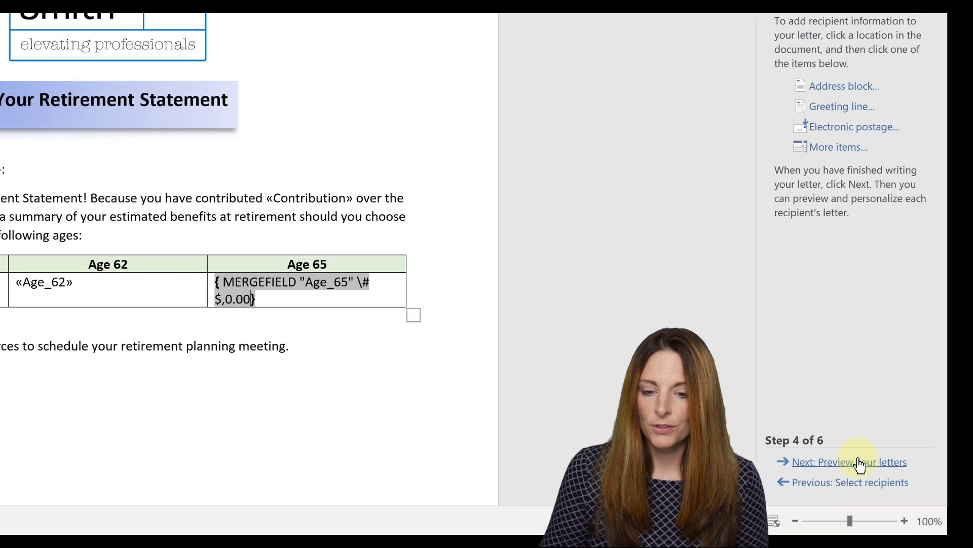
{"action": "left_click", "coordinate": [900, 488]}
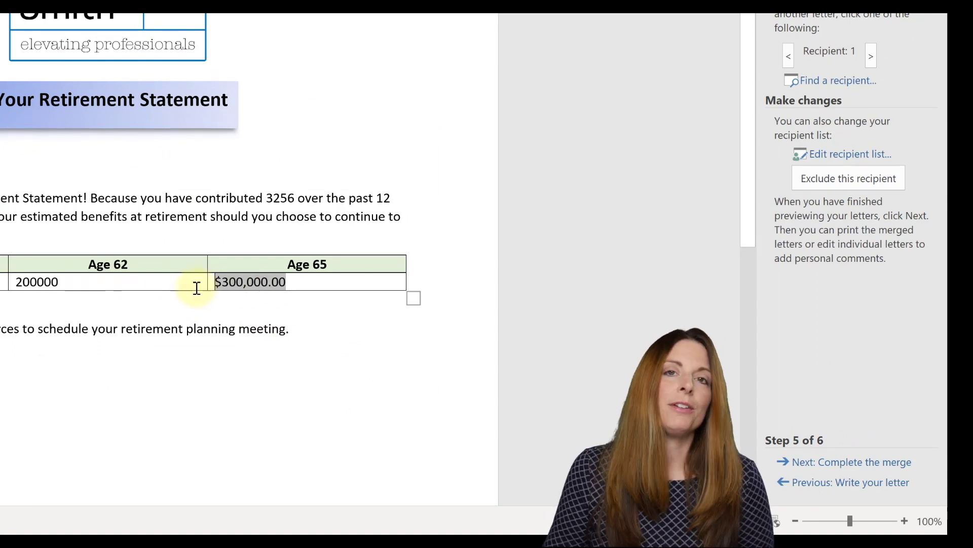
Add the currency switch \# $,0.00 at the end of the Age 62 field code and refresh the letter preview
{"action": "left_click", "coordinate": [25, 280]}
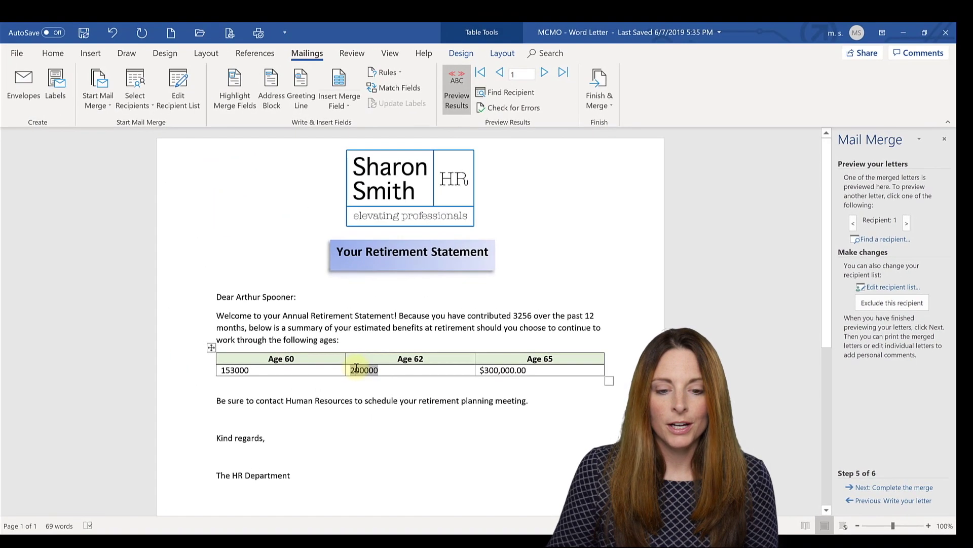
{"action": "right_click", "coordinate": [24, 280]}
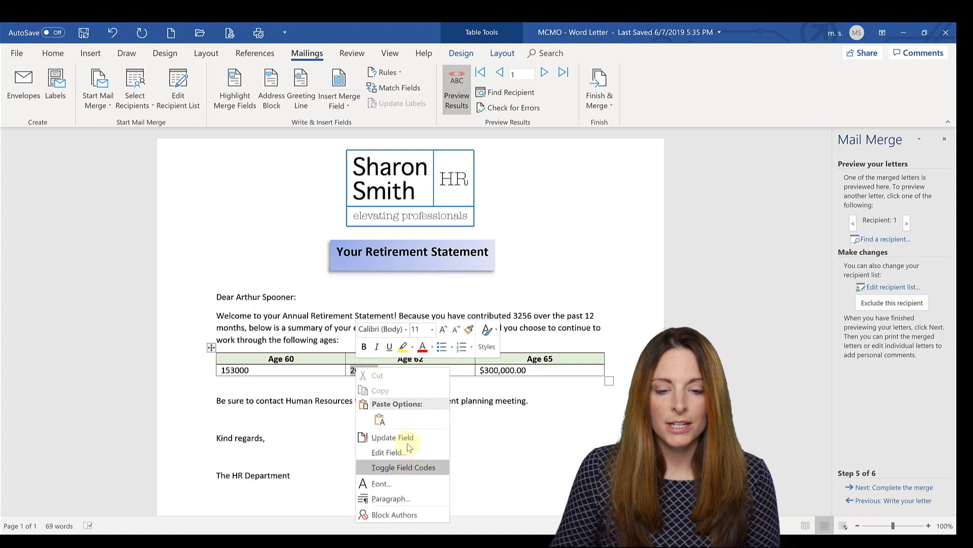
{"action": "left_click", "coordinate": [401, 467]}
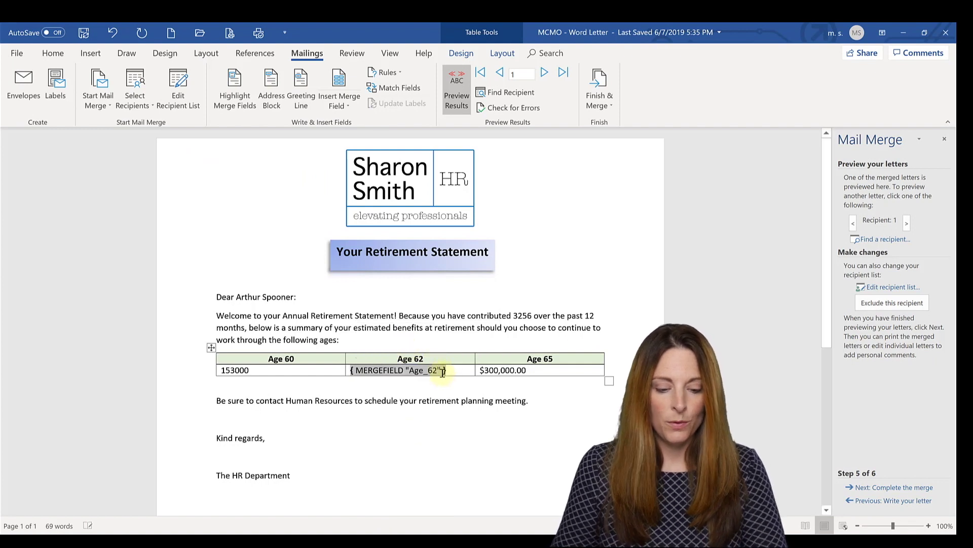
{"action": "type", "text": "\\# $,0.00"}
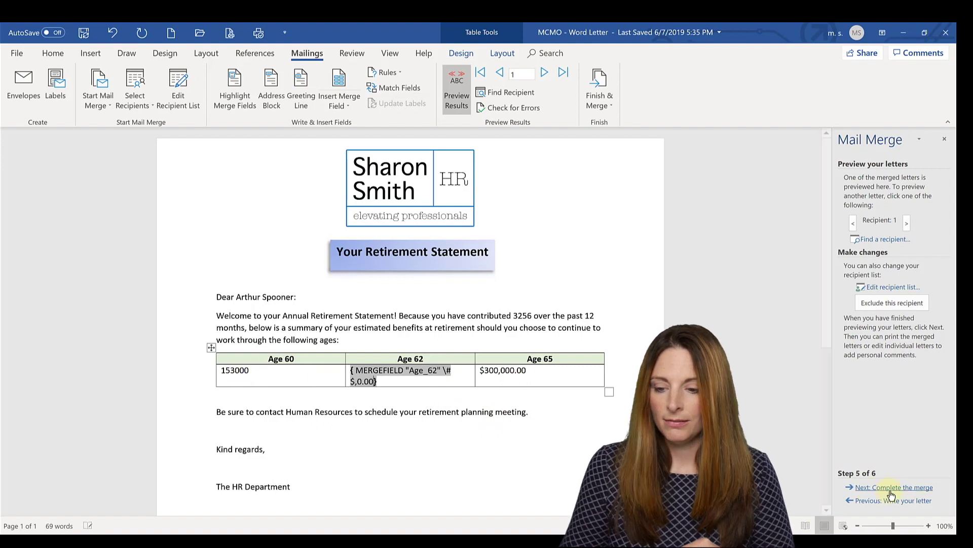
{"action": "left_click", "coordinate": [875, 487]}
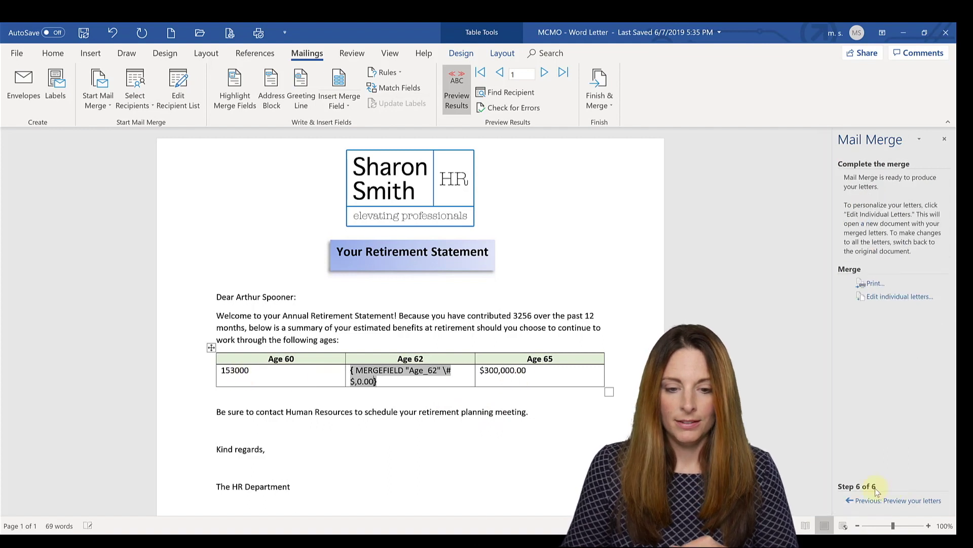
{"action": "left_click", "coordinate": [896, 502]}
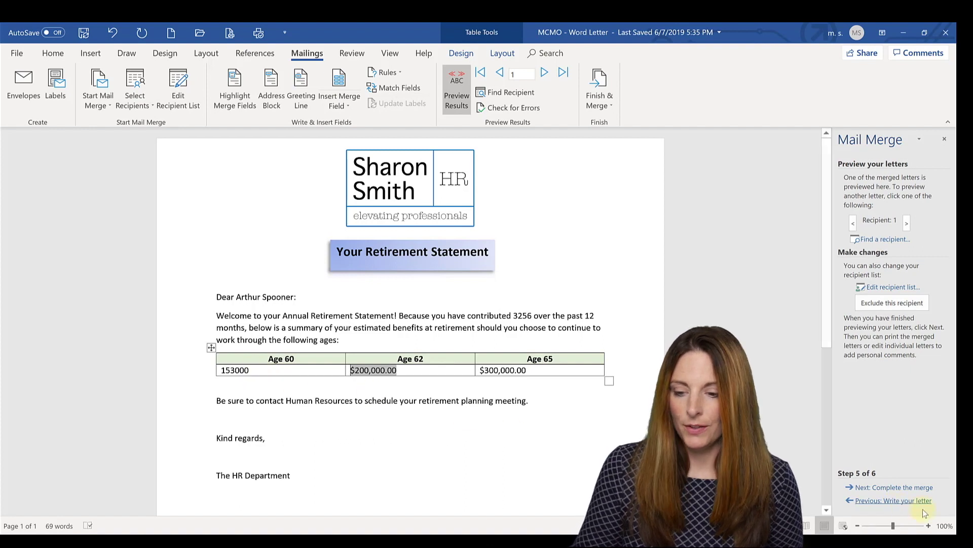
Return to the letter-writing stage and add the currency switch \# $,0.00 at the end of the Age 60 field code
{"action": "left_click", "coordinate": [919, 501]}
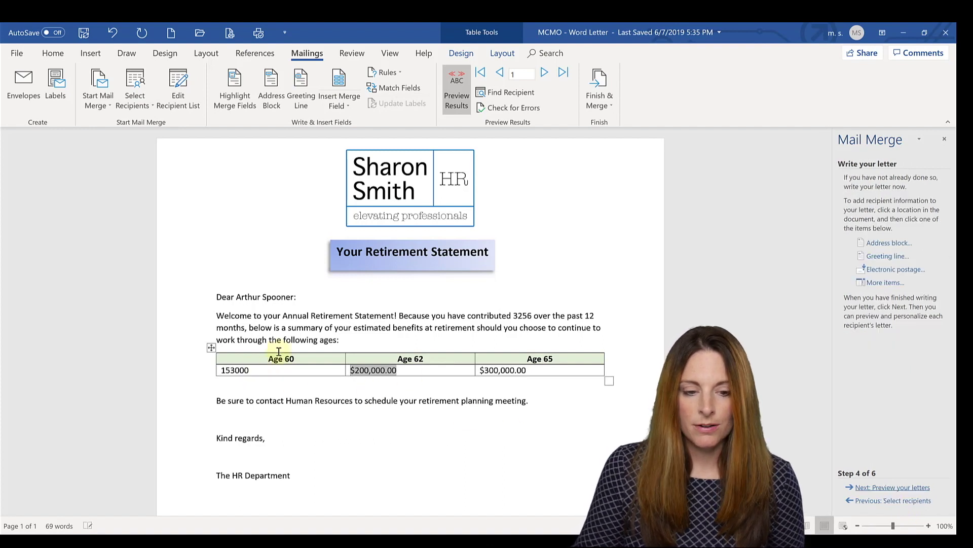
{"action": "left_click", "coordinate": [246, 368]}
{"action": "right_click", "coordinate": [246, 369]}
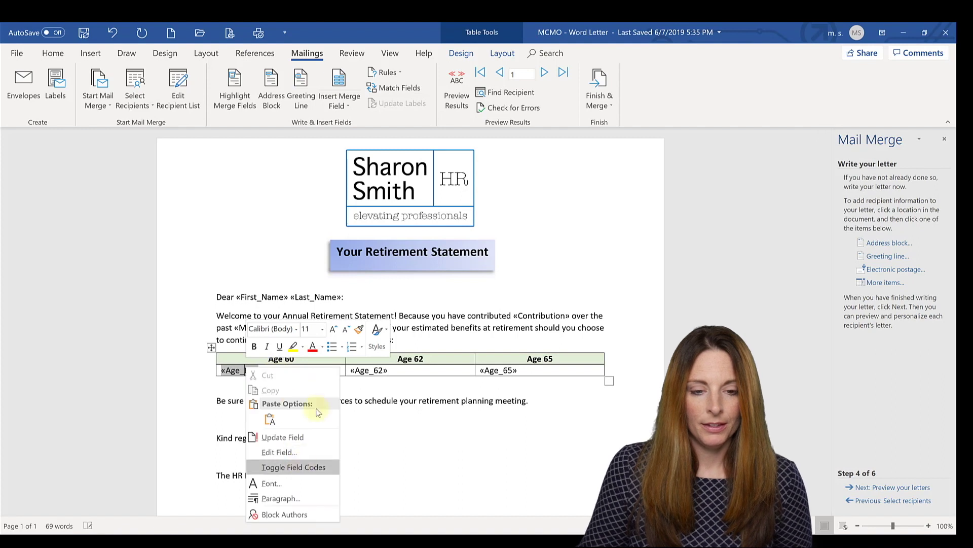
{"action": "left_click", "coordinate": [294, 467]}
{"action": "left_click", "coordinate": [314, 370]}
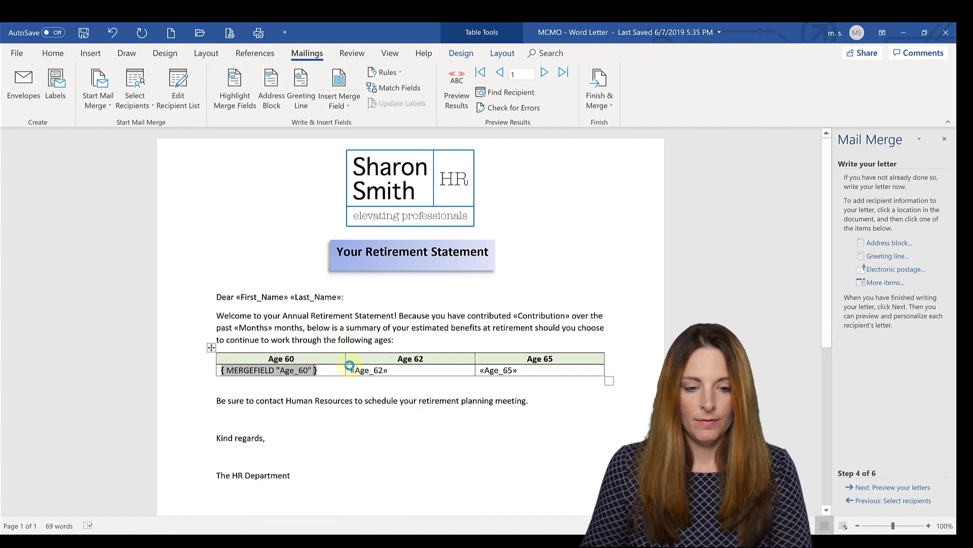
{"action": "type", "text": "\\# $,0.00"}
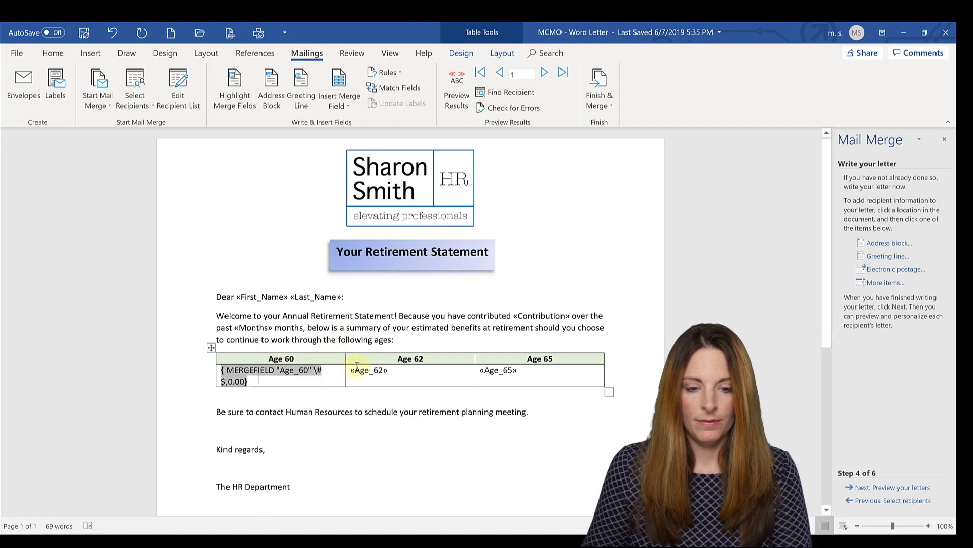
Add \# $,0.00 at the end of the Contribution field code in the opening paragraph and preview the currency amounts in the letter
{"action": "left_click", "coordinate": [555, 316]}
{"action": "right_click", "coordinate": [554, 315]}
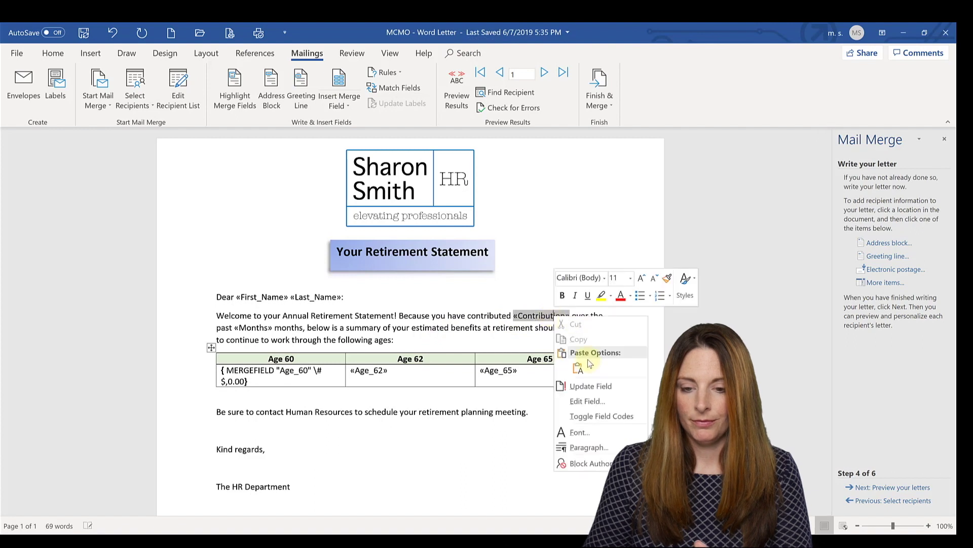
{"action": "left_click", "coordinate": [588, 414]}
{"action": "left_click", "coordinate": [273, 315]}
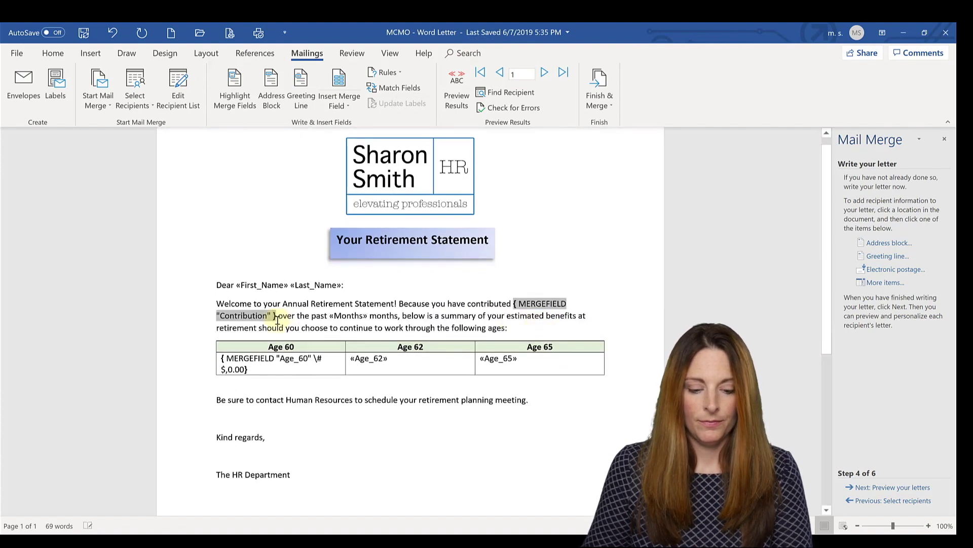
{"action": "type", "text": "\\# $,0.00"}
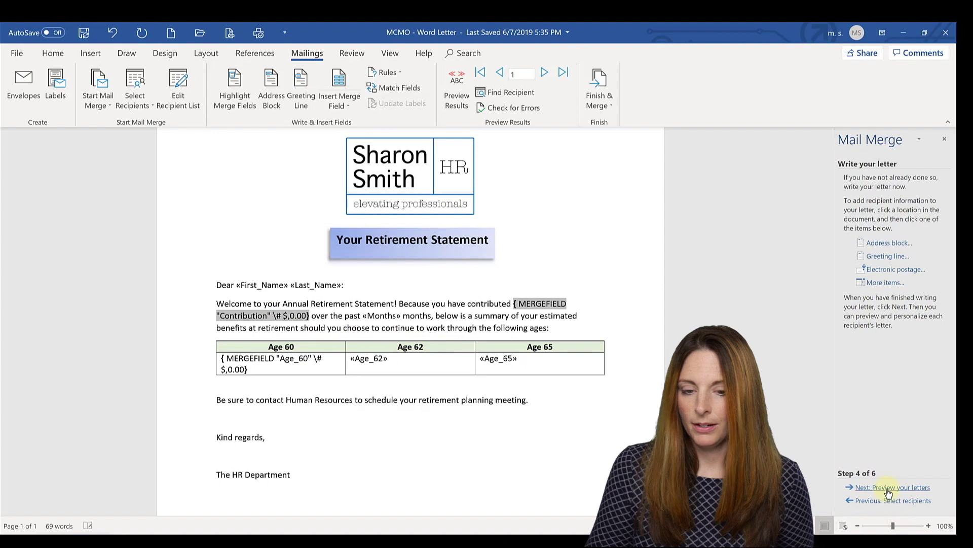
{"action": "left_click", "coordinate": [888, 487]}
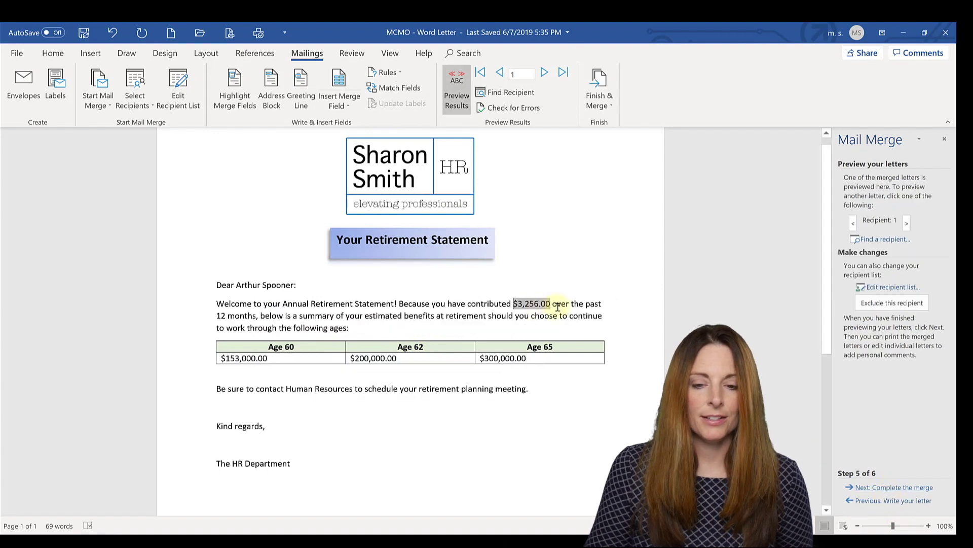
{"action": "left_click", "coordinate": [554, 306]}
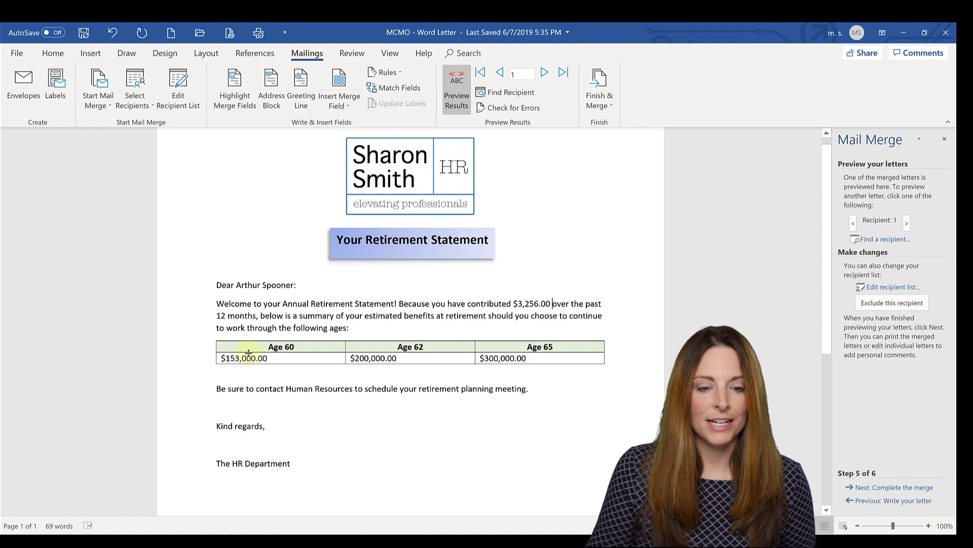
{"action": "left_click", "coordinate": [304, 364]}
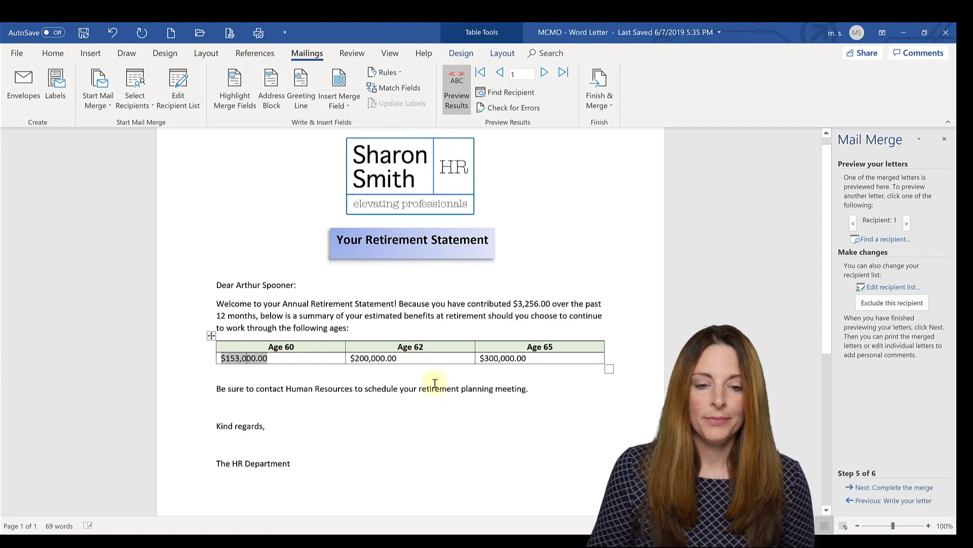
{"action": "left_click", "coordinate": [429, 362]}
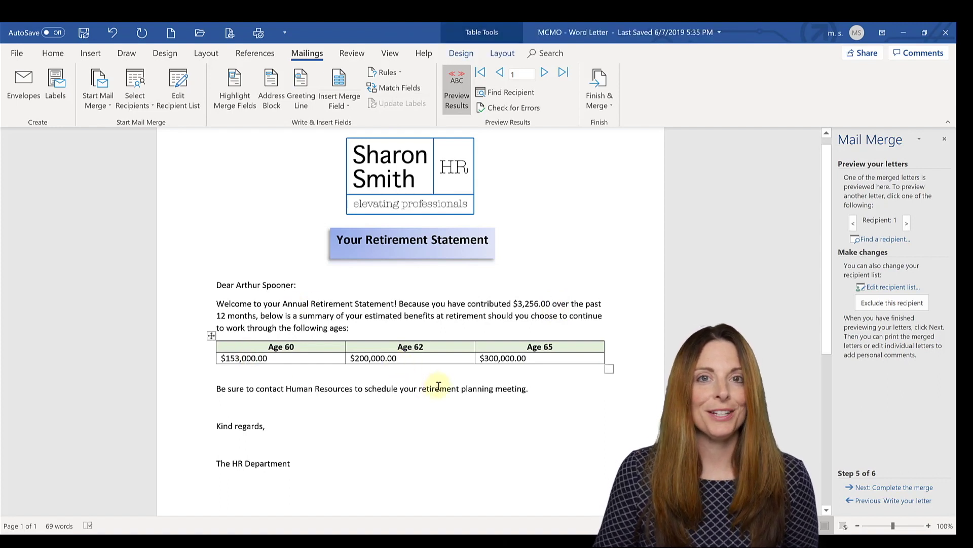